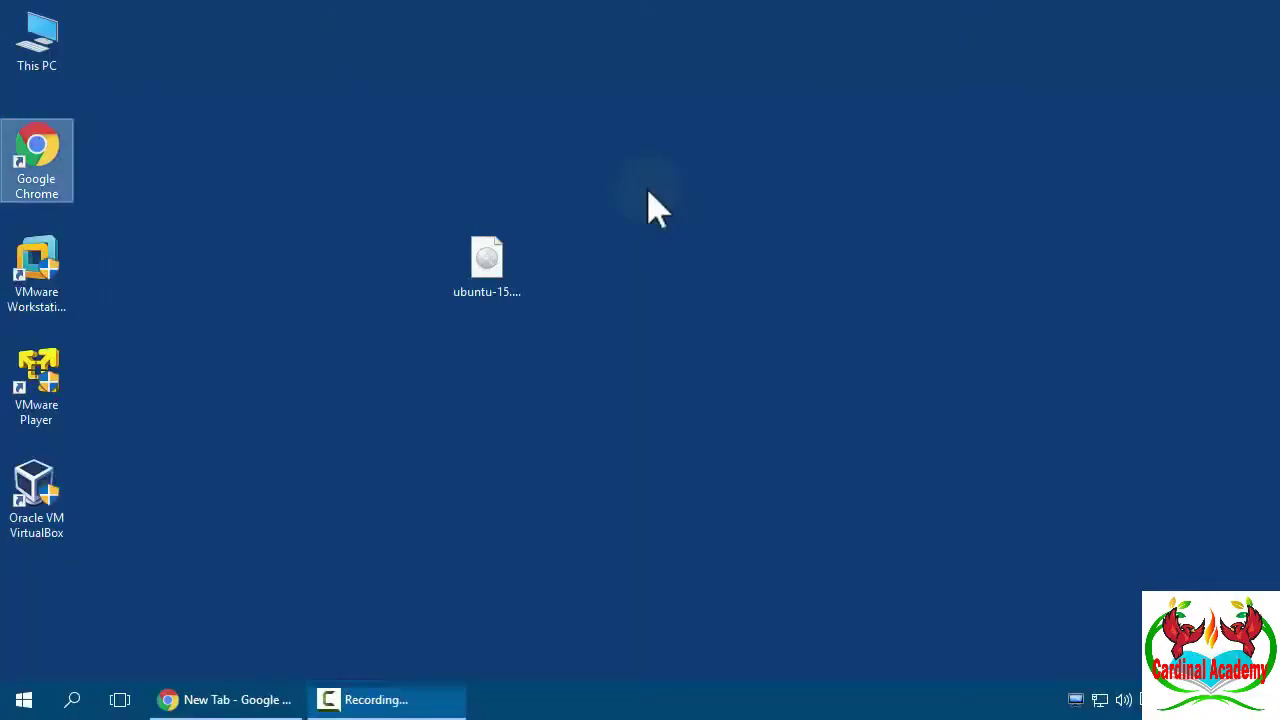
- Search Google for 'ubuntu latest'
left_click(229, 705)
left_click(434, 400)
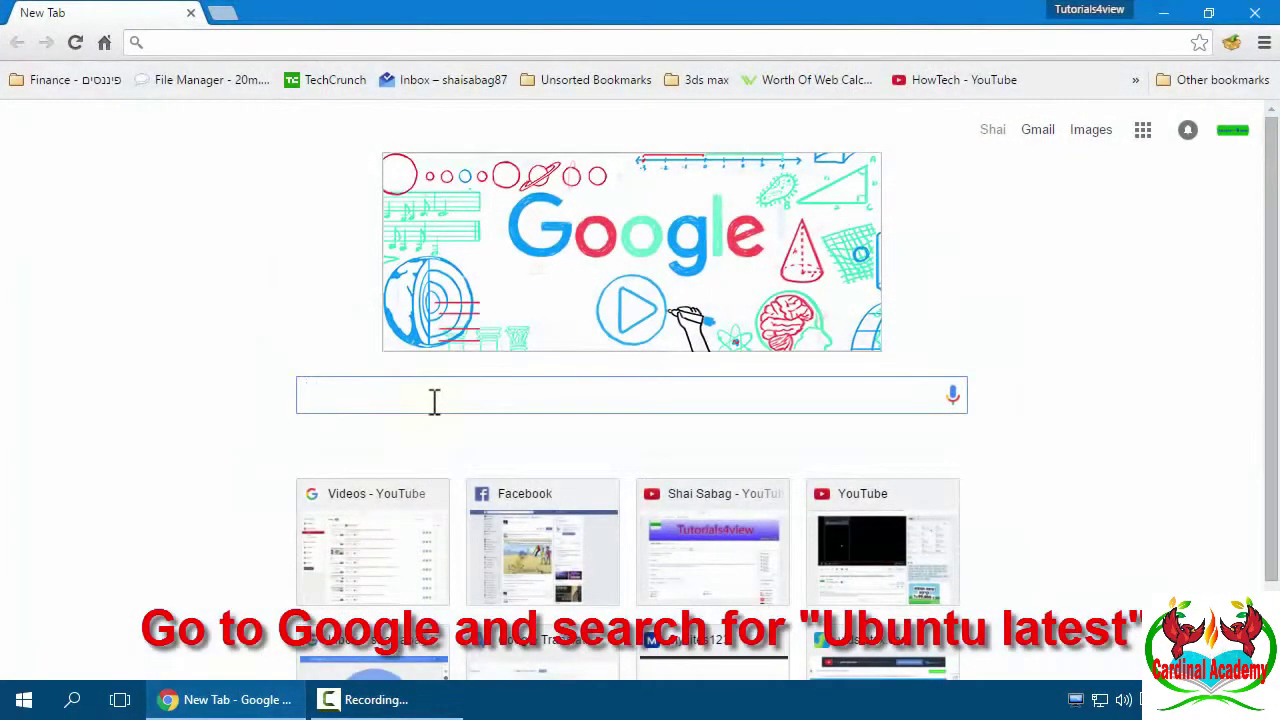
type("u")
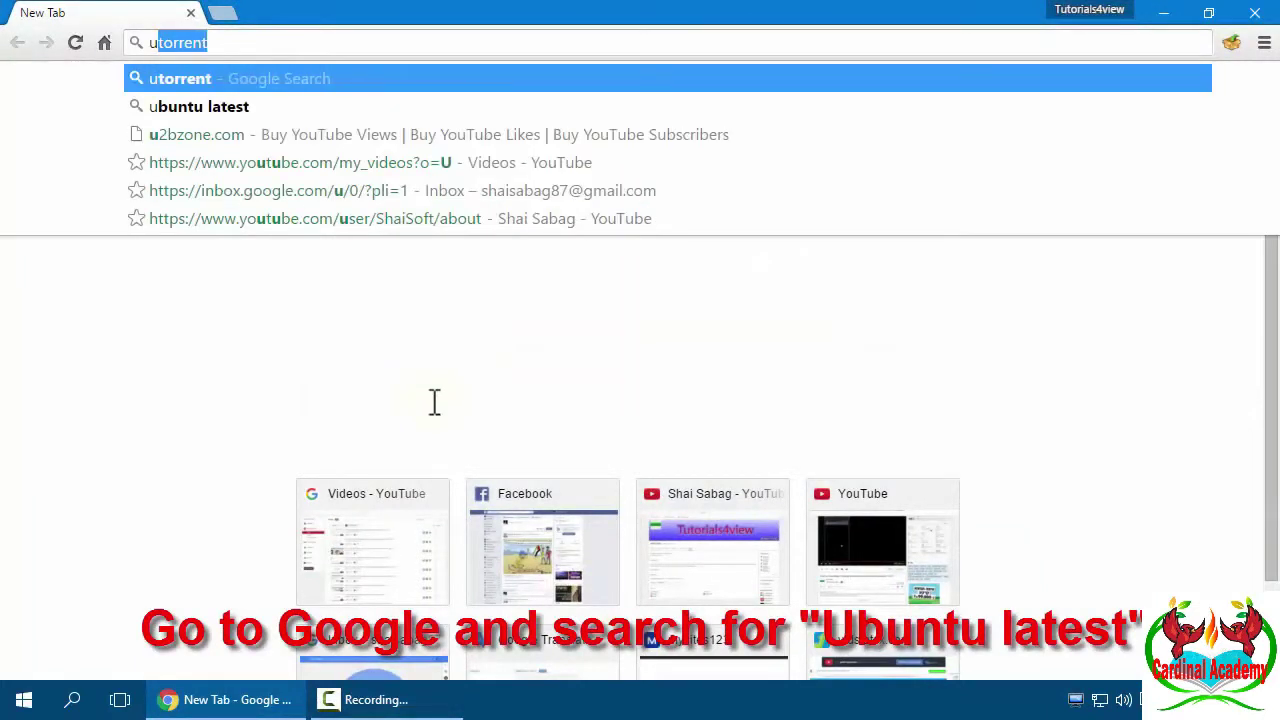
type("buntulate")
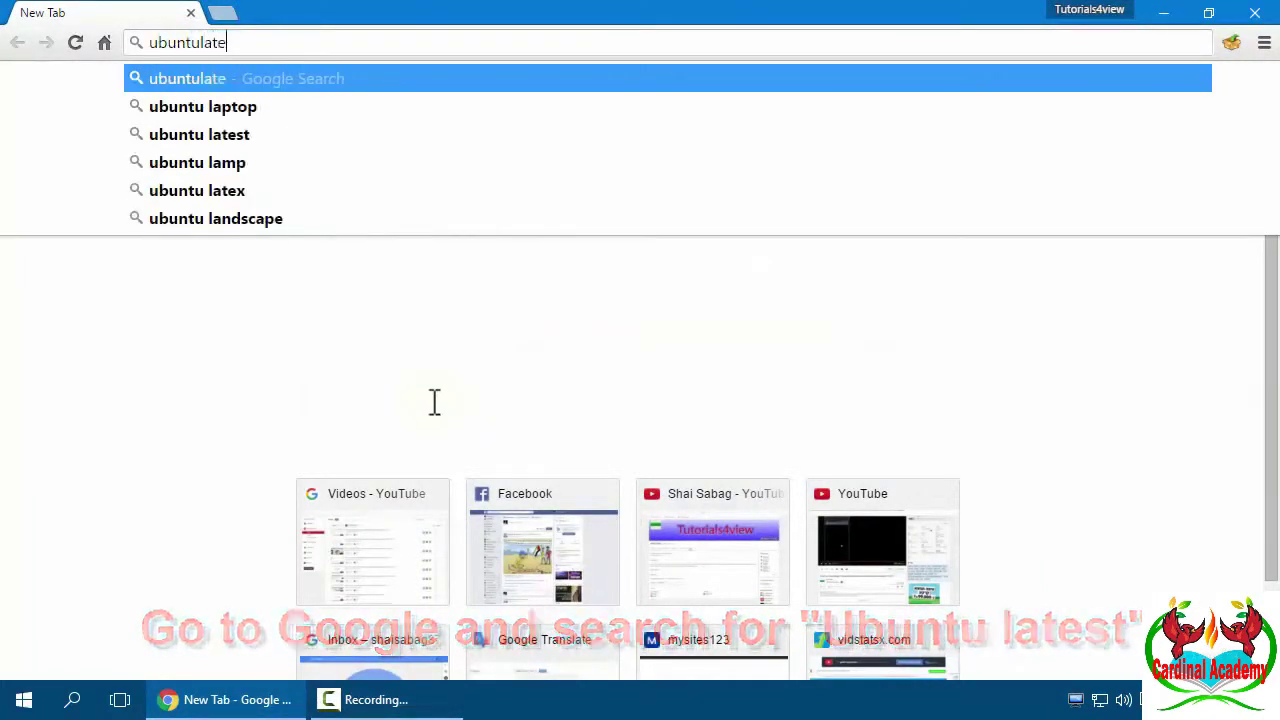
key("BackSpace")
key("BackSpace")
key("BackSpace")
key("BackSpace")
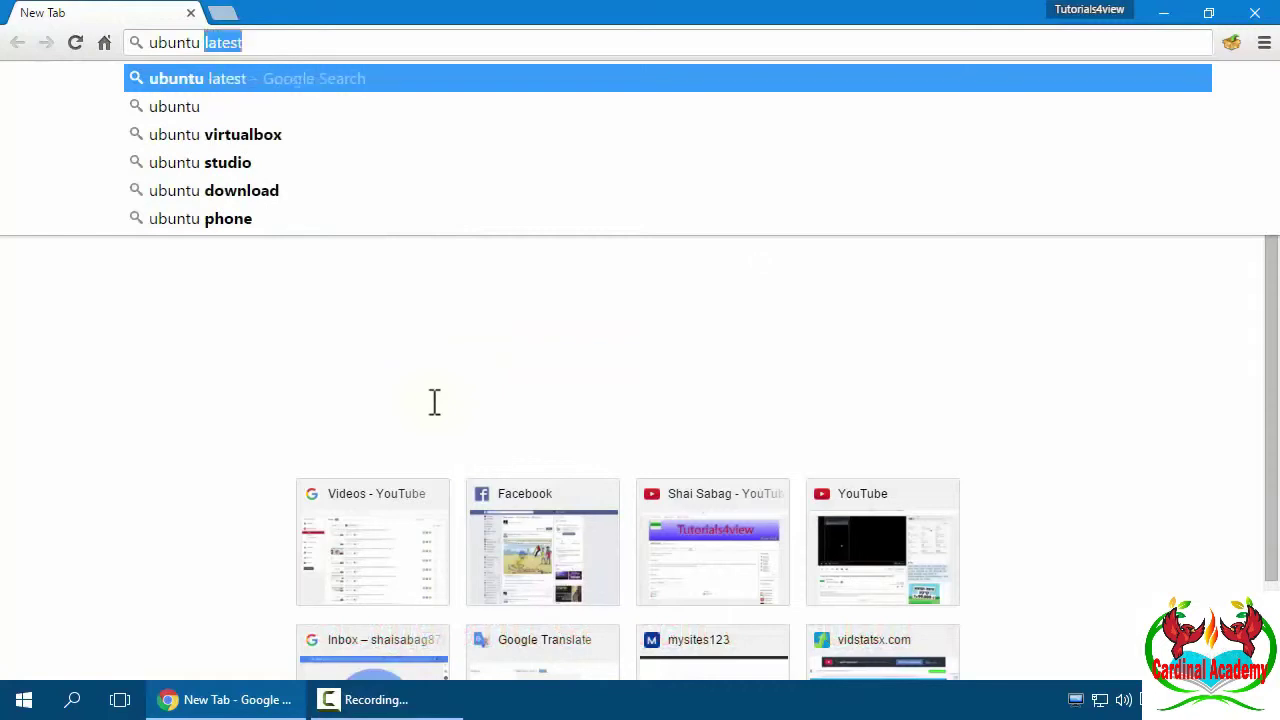
type("latest")
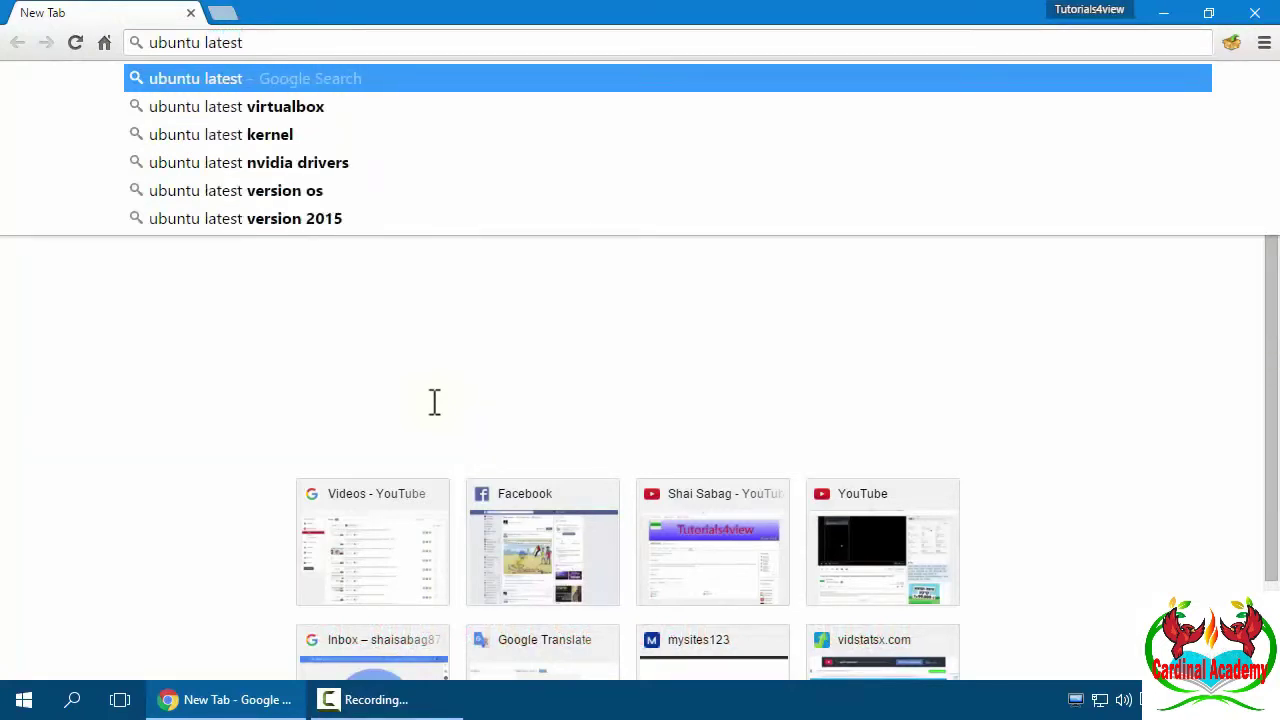
key("Return")
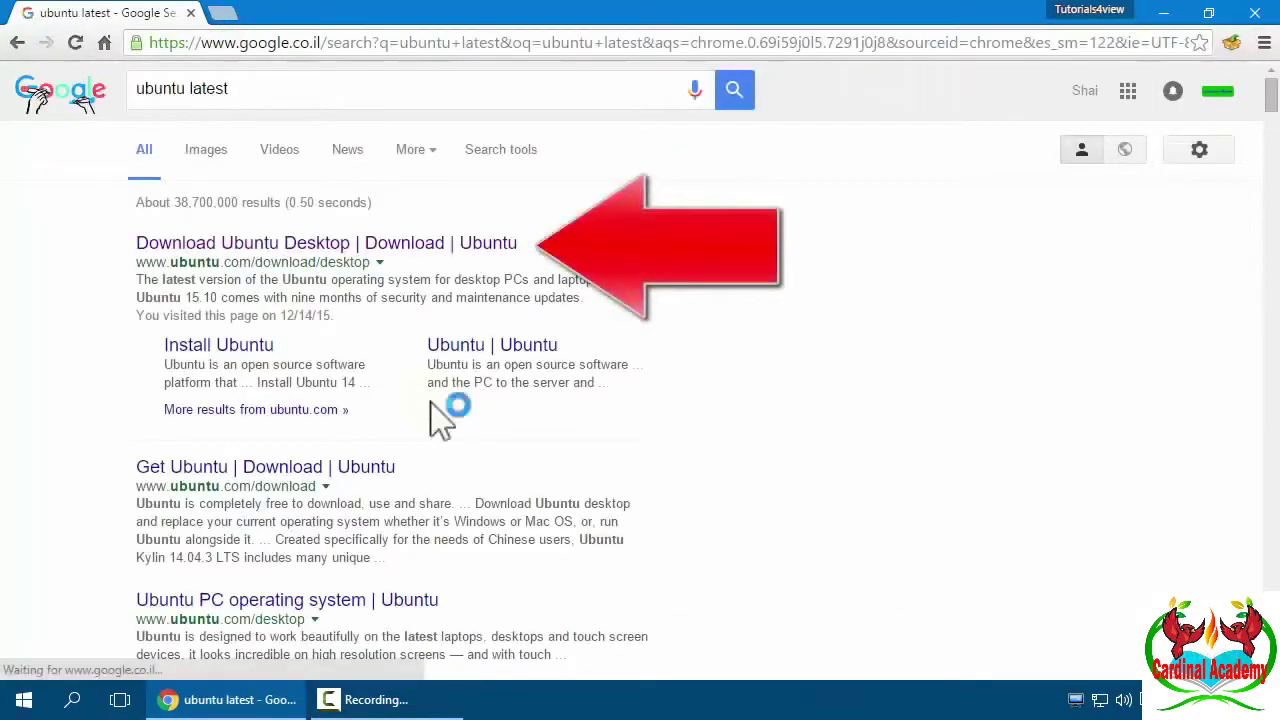
- Open the Ubuntu desktop download page and start the Ubuntu 15.10 64-bit download
left_click(478, 247)
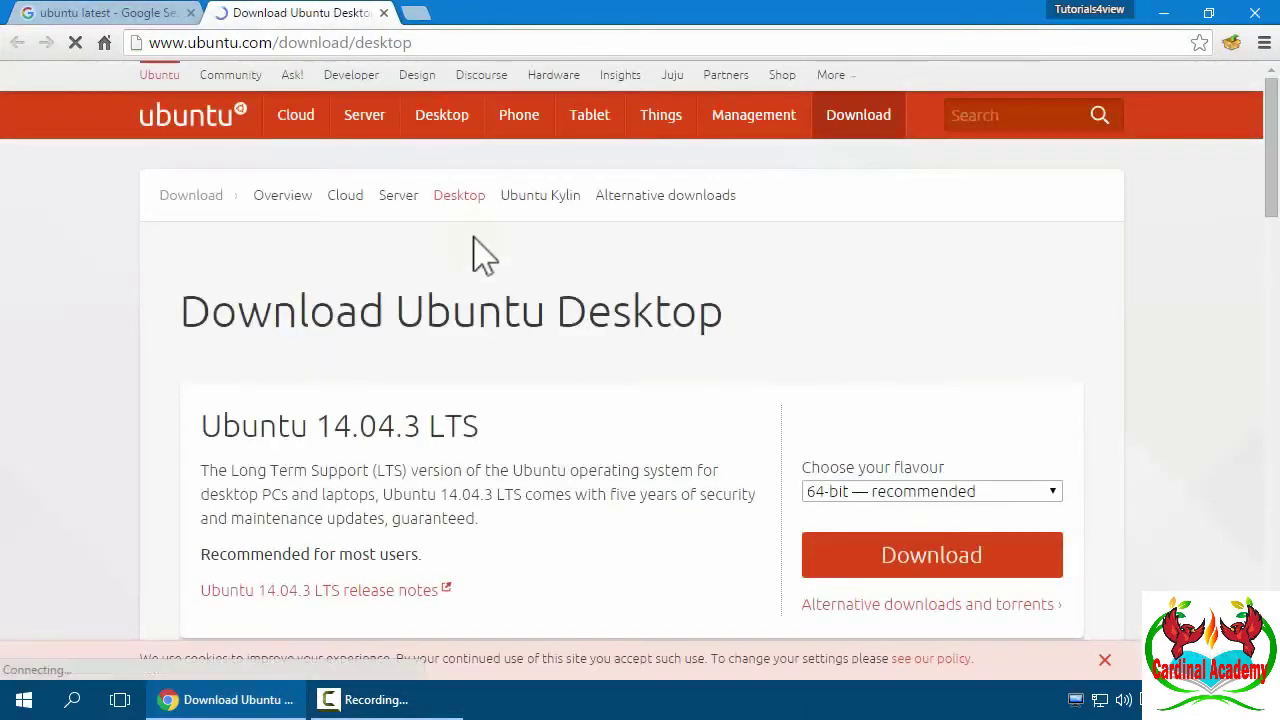
scroll(614, 330, "down", 2)
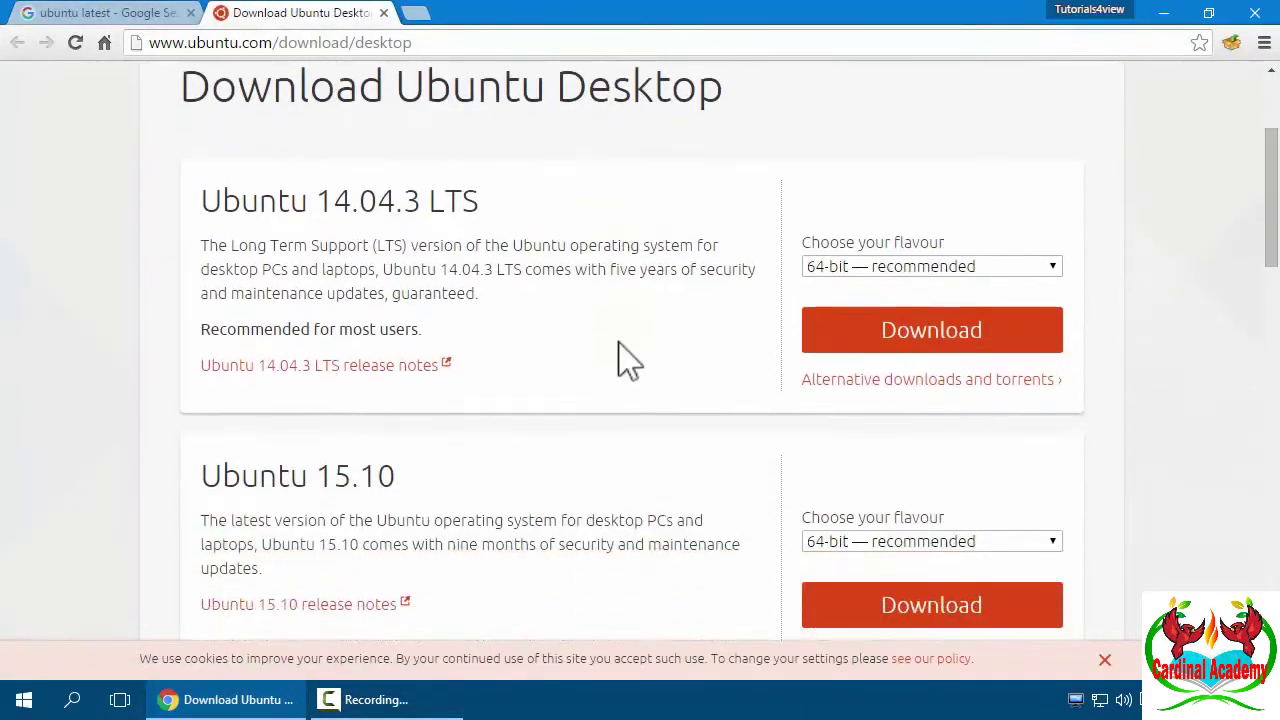
scroll(626, 365, "down", 2)
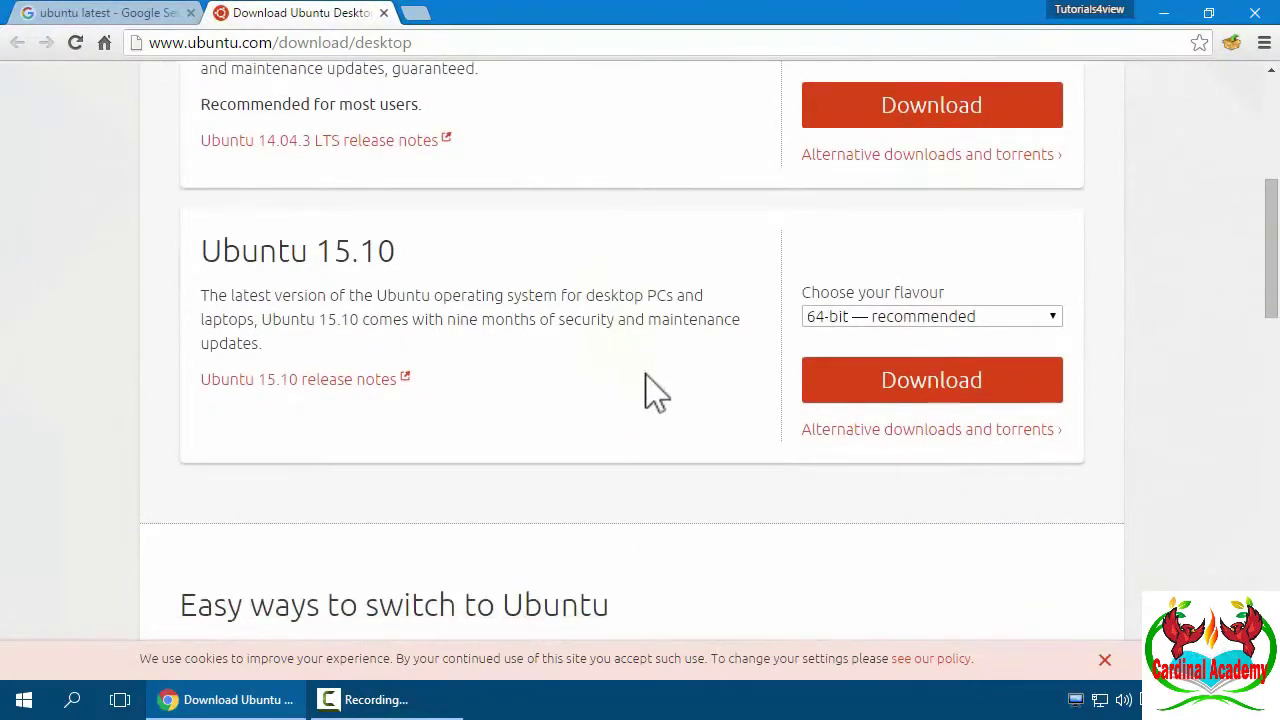
left_click(838, 405)
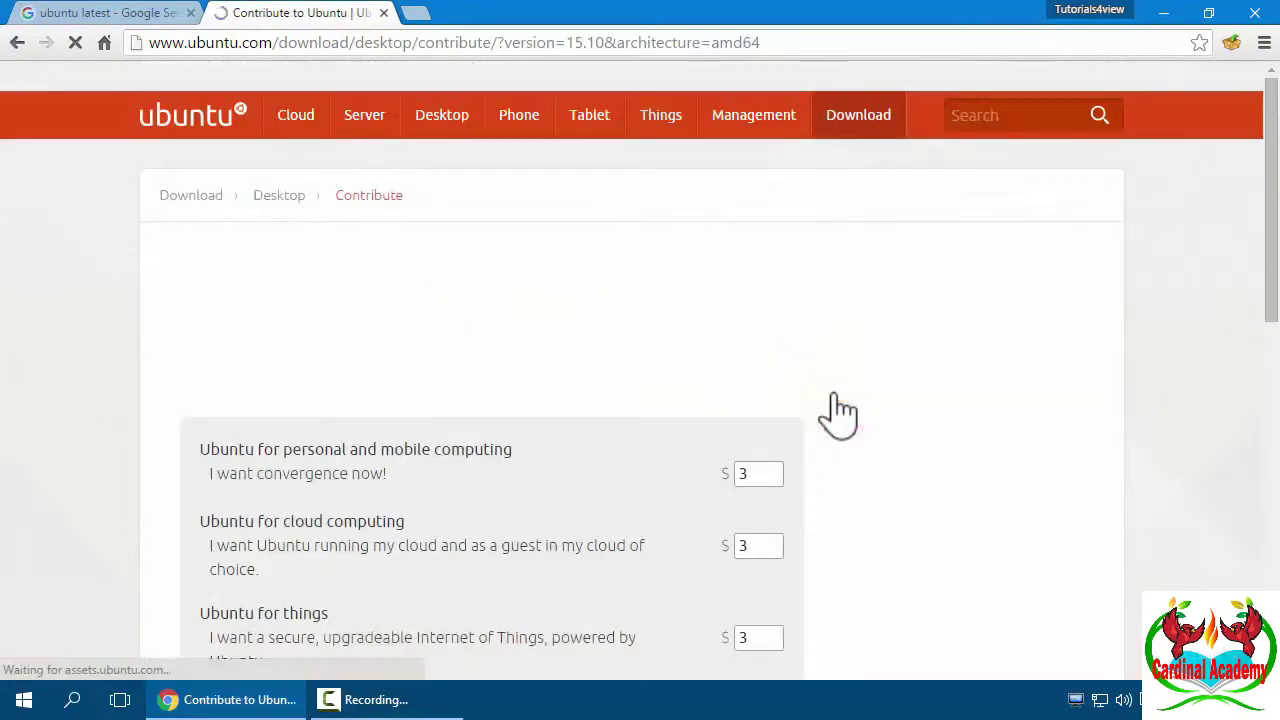
- Zero all five contribution sliders, download Ubuntu 15.10 for free, and close Chrome
scroll(829, 409, "down", 2)
scroll(812, 412, "down", 1)
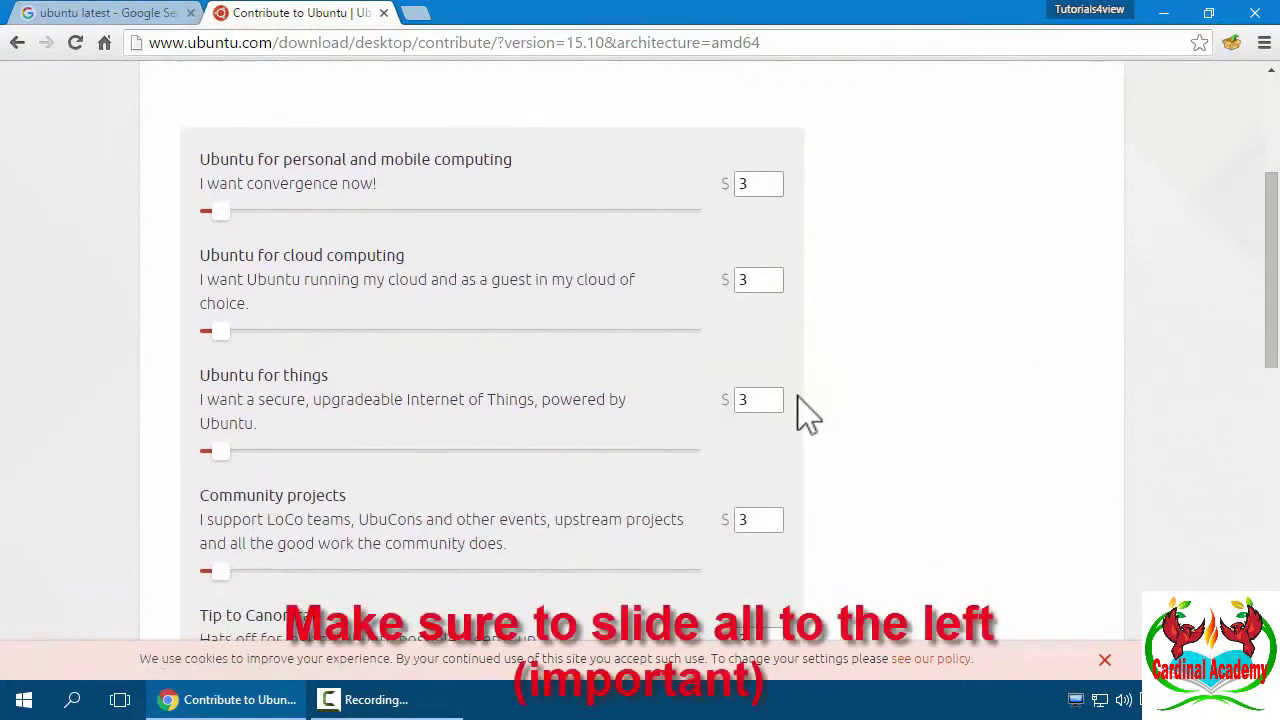
left_click(203, 209)
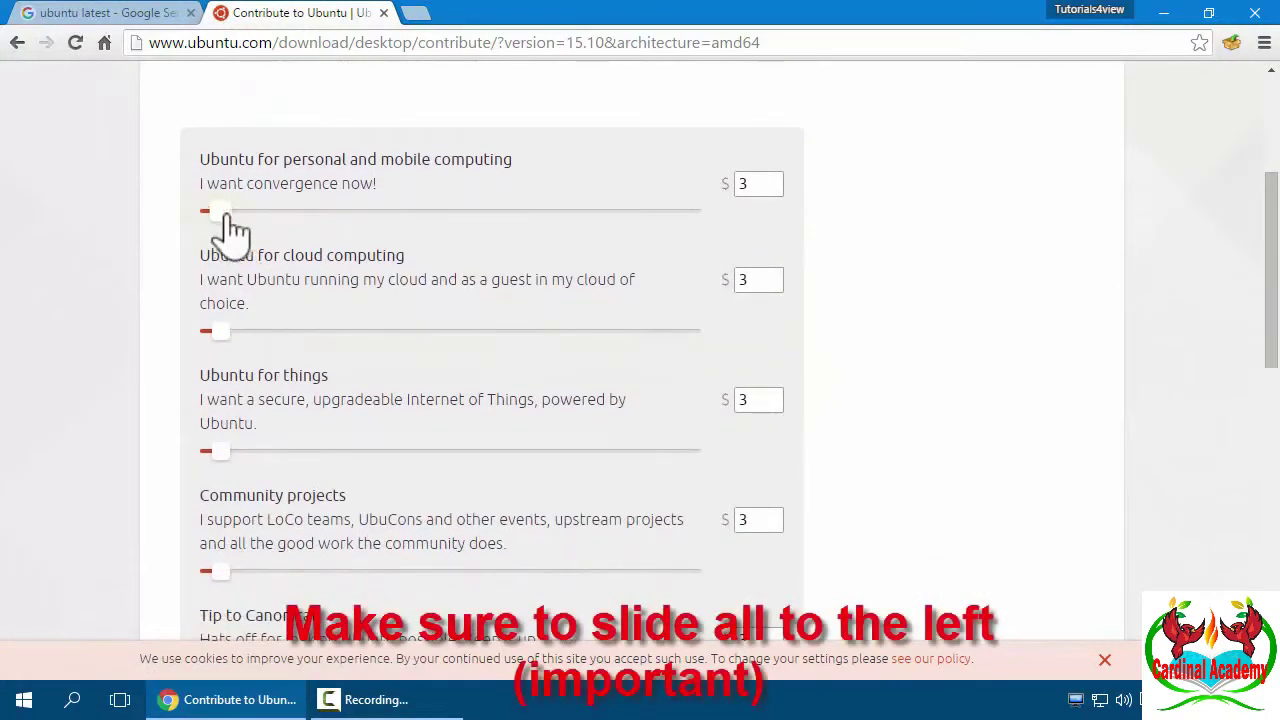
left_click(208, 331)
left_click(208, 451)
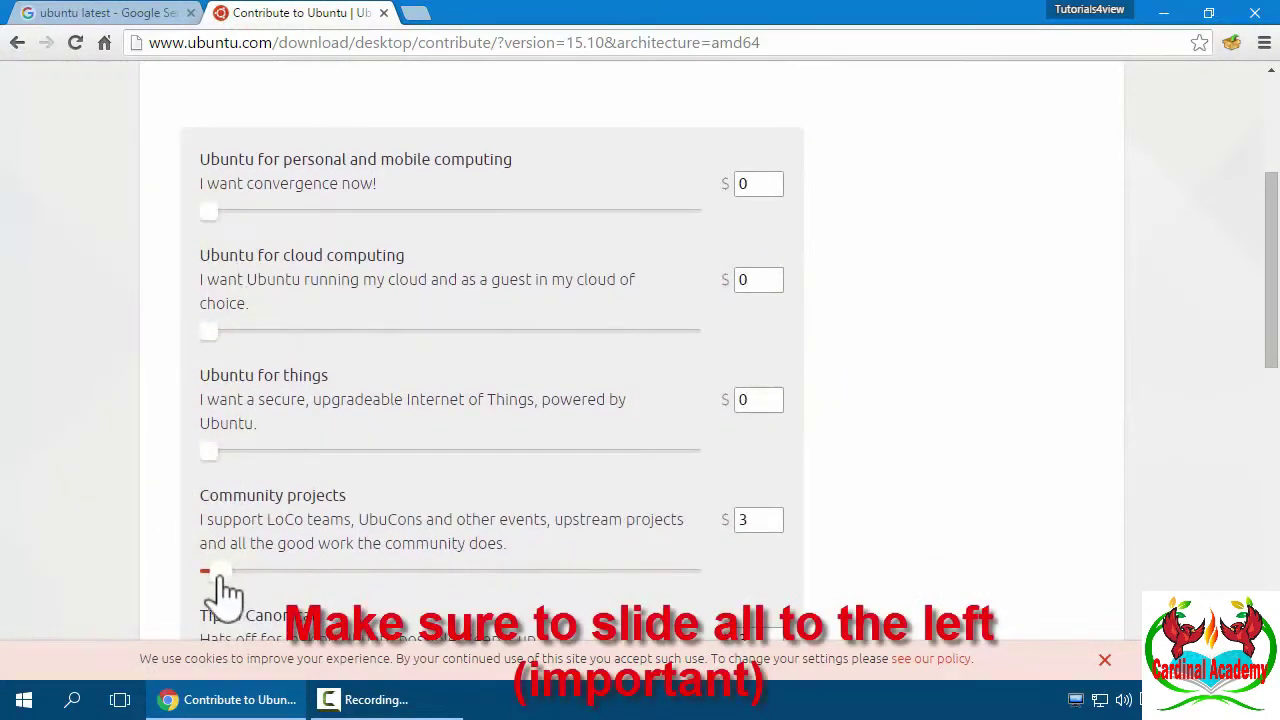
left_click(212, 572)
scroll(486, 371, "down", 2)
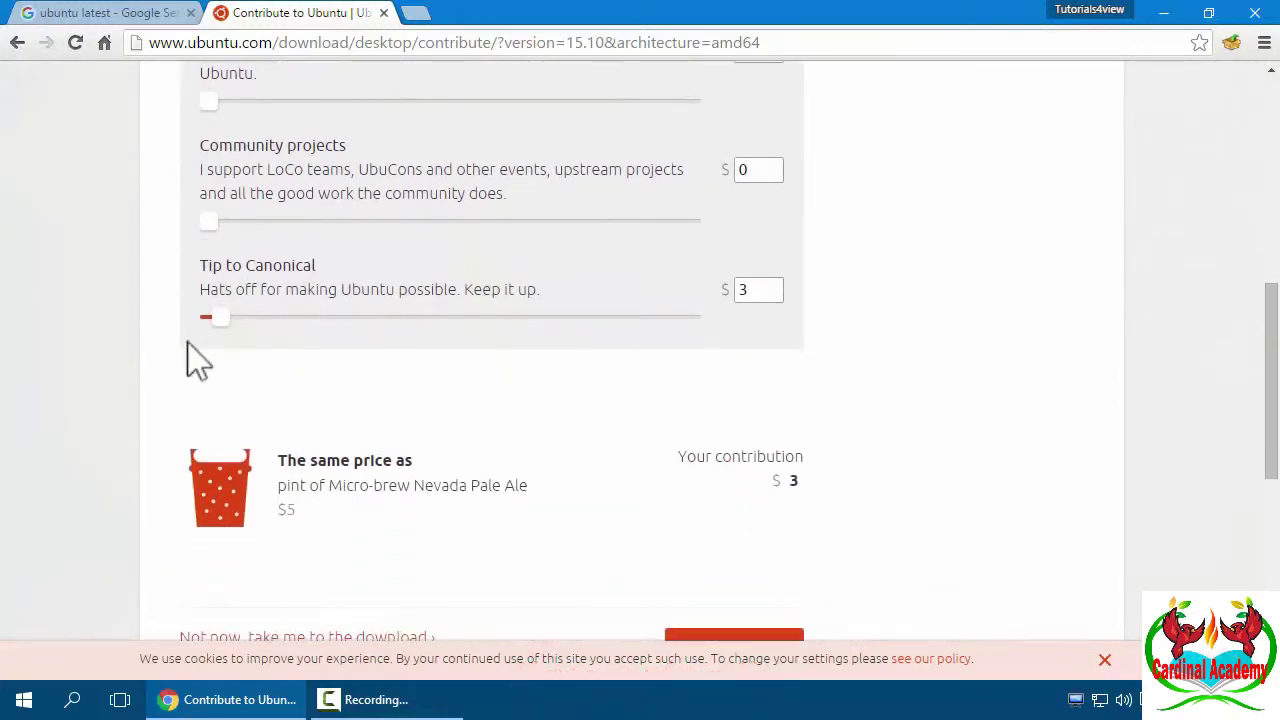
scroll(294, 406, "down", 2)
left_click_drag(224, 172, 177, 186)
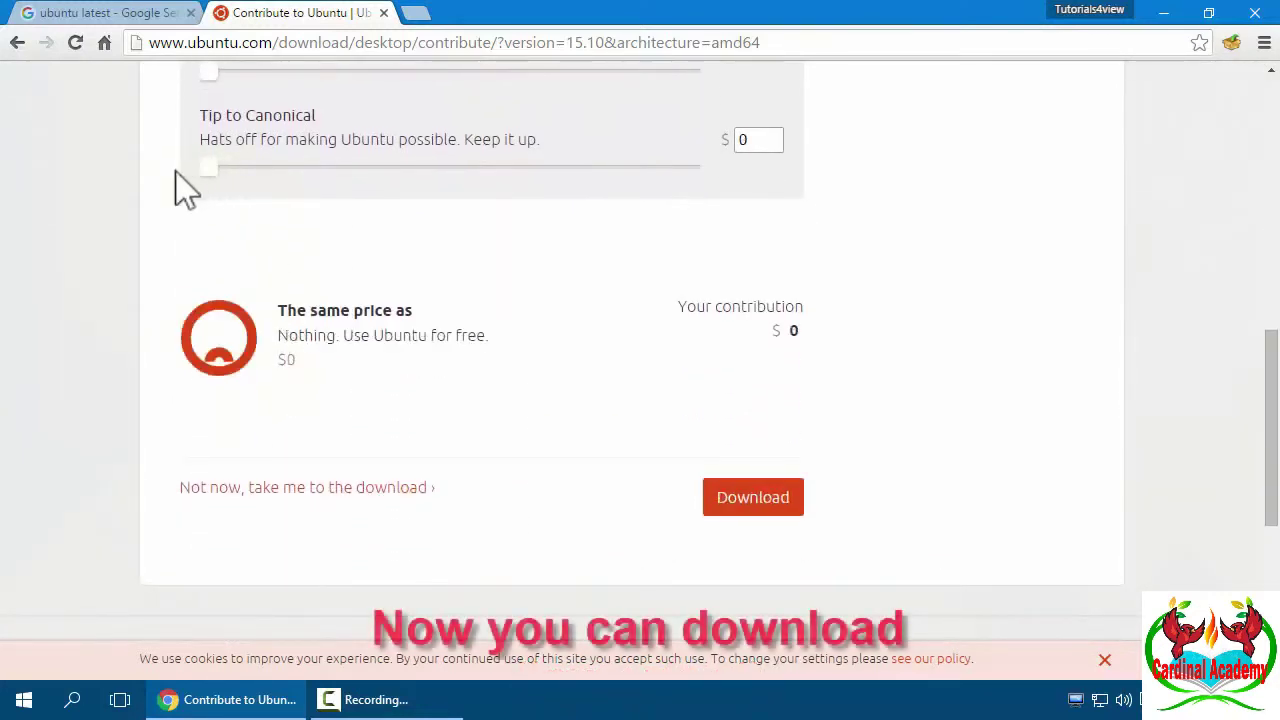
left_click(794, 512)
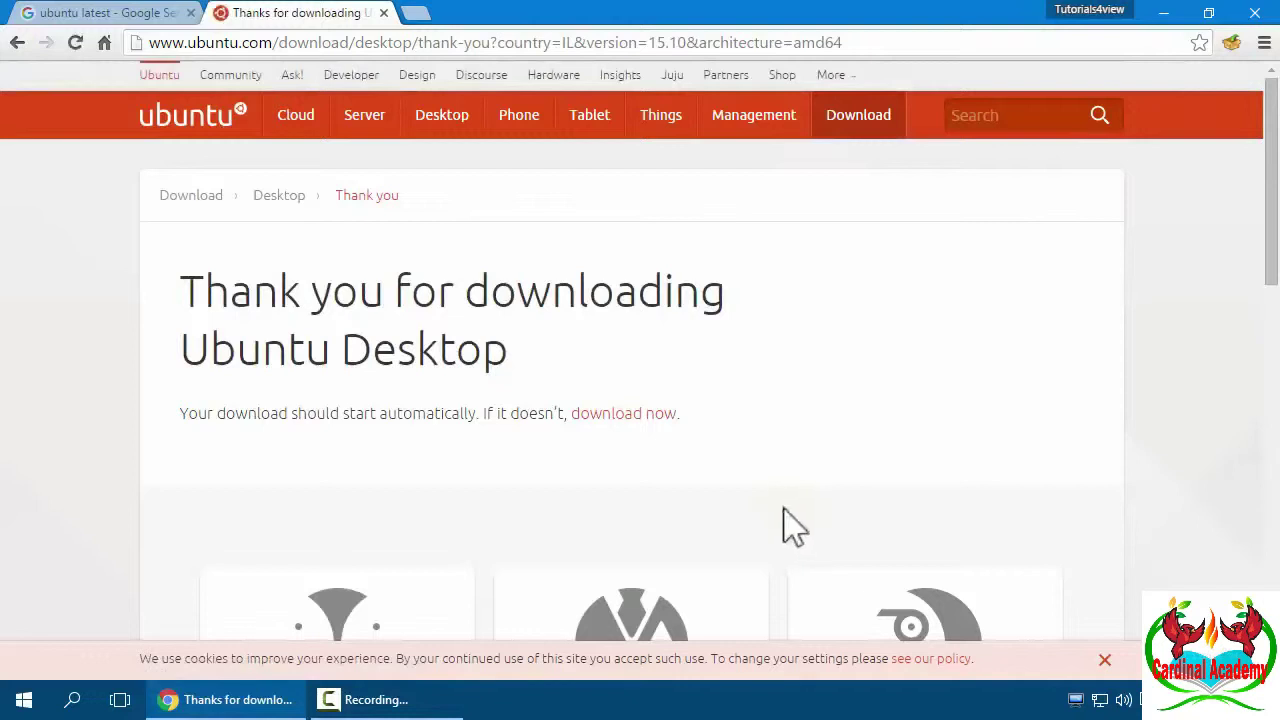
left_click(1256, 13)
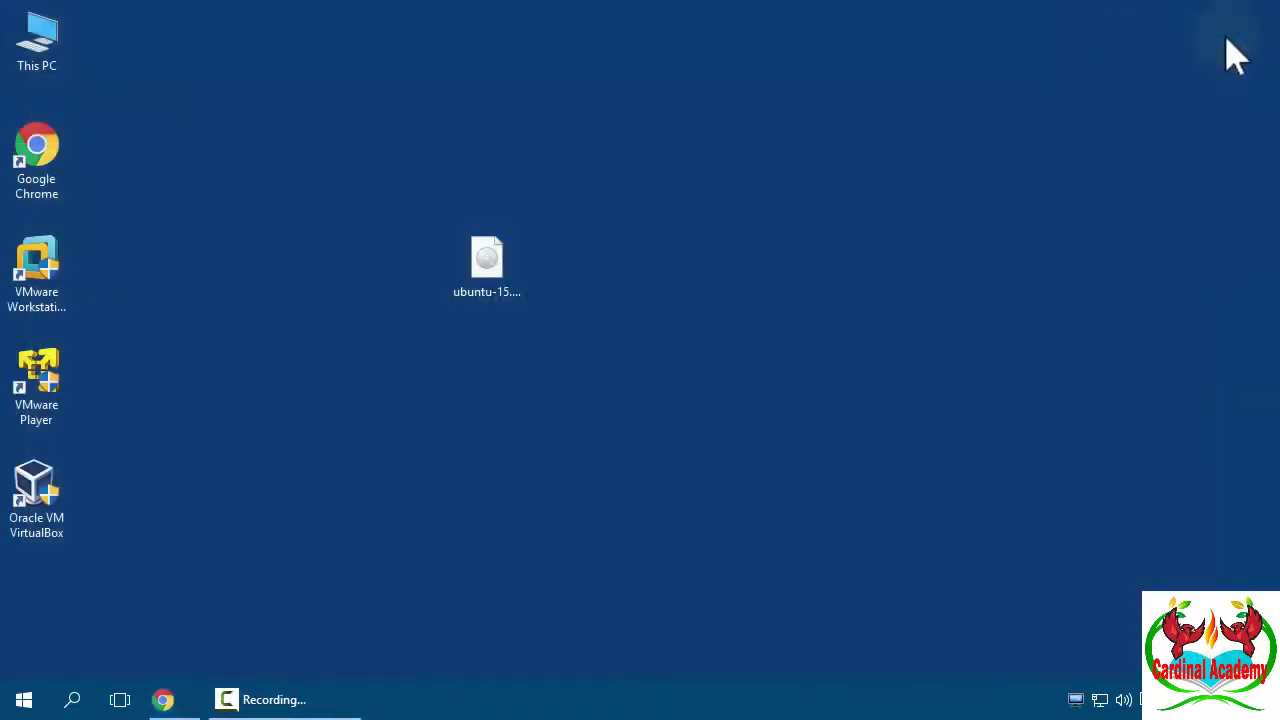
- Launch VirtualBox and create a new machine named 'Ubuntu 15.10' as Linux, Ubuntu (64-bit)
left_click(490, 265)
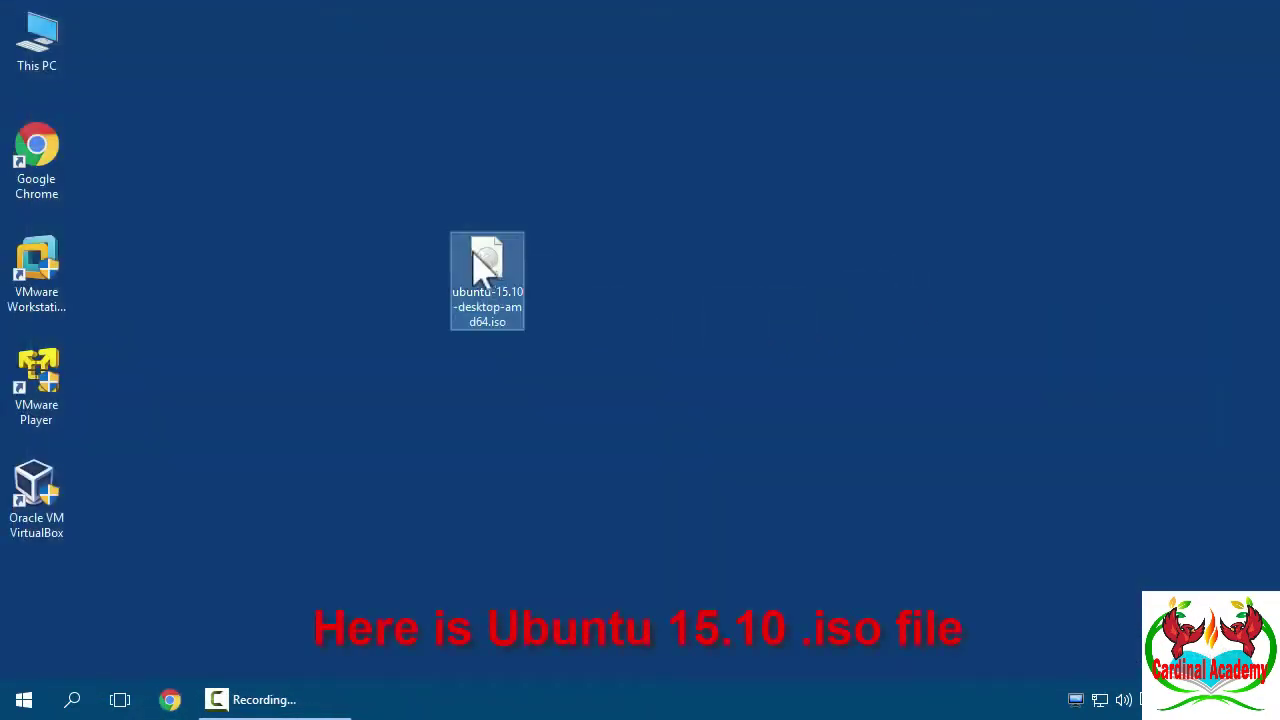
left_click(48, 522)
double_click(42, 510)
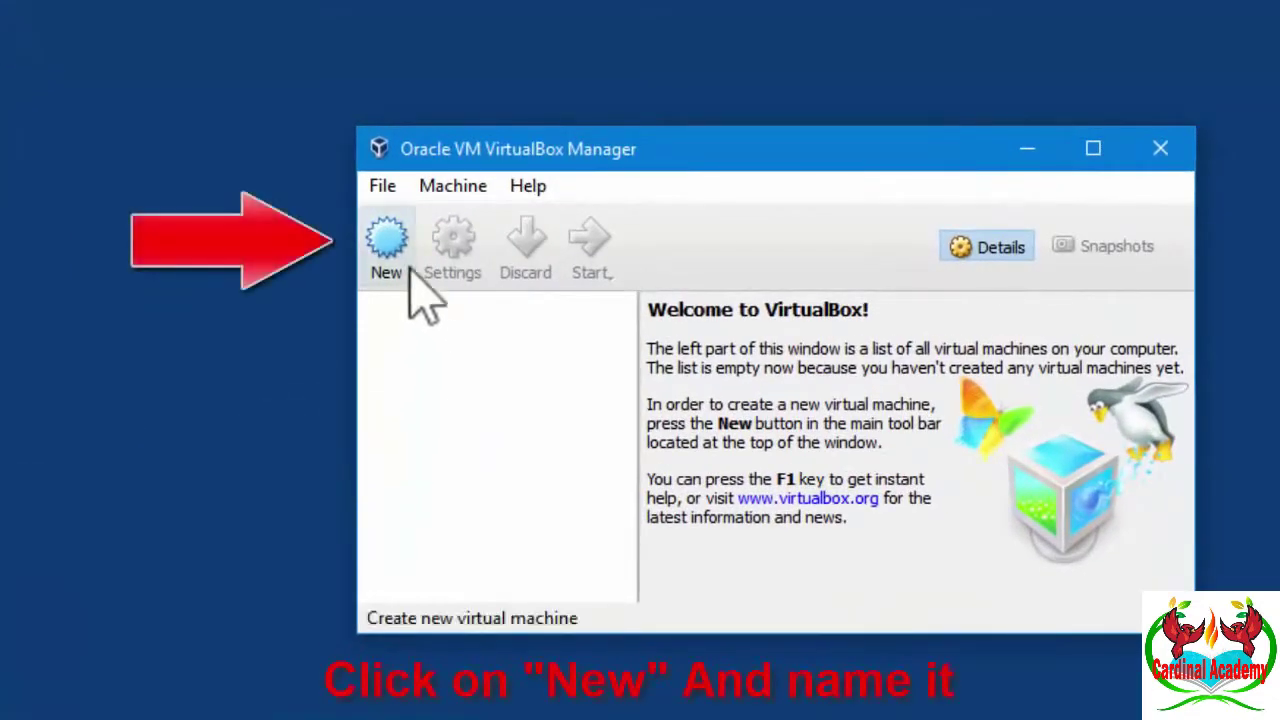
left_click(408, 272)
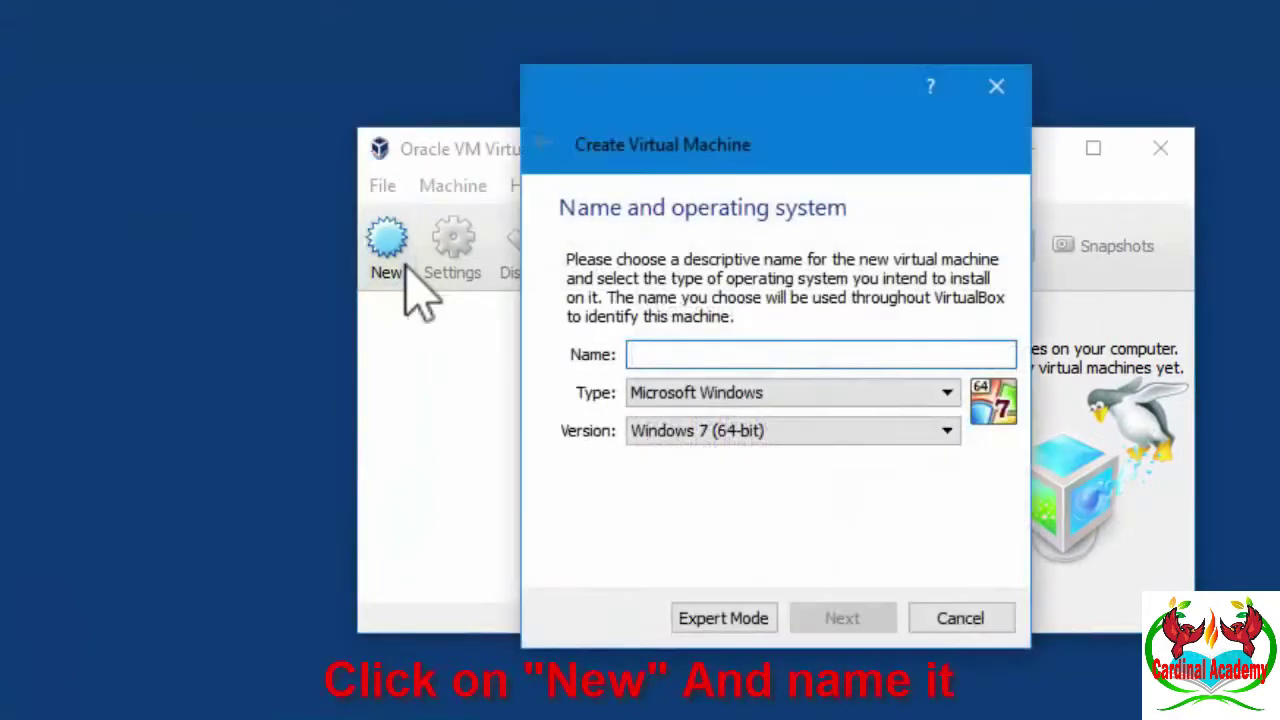
type("Ub")
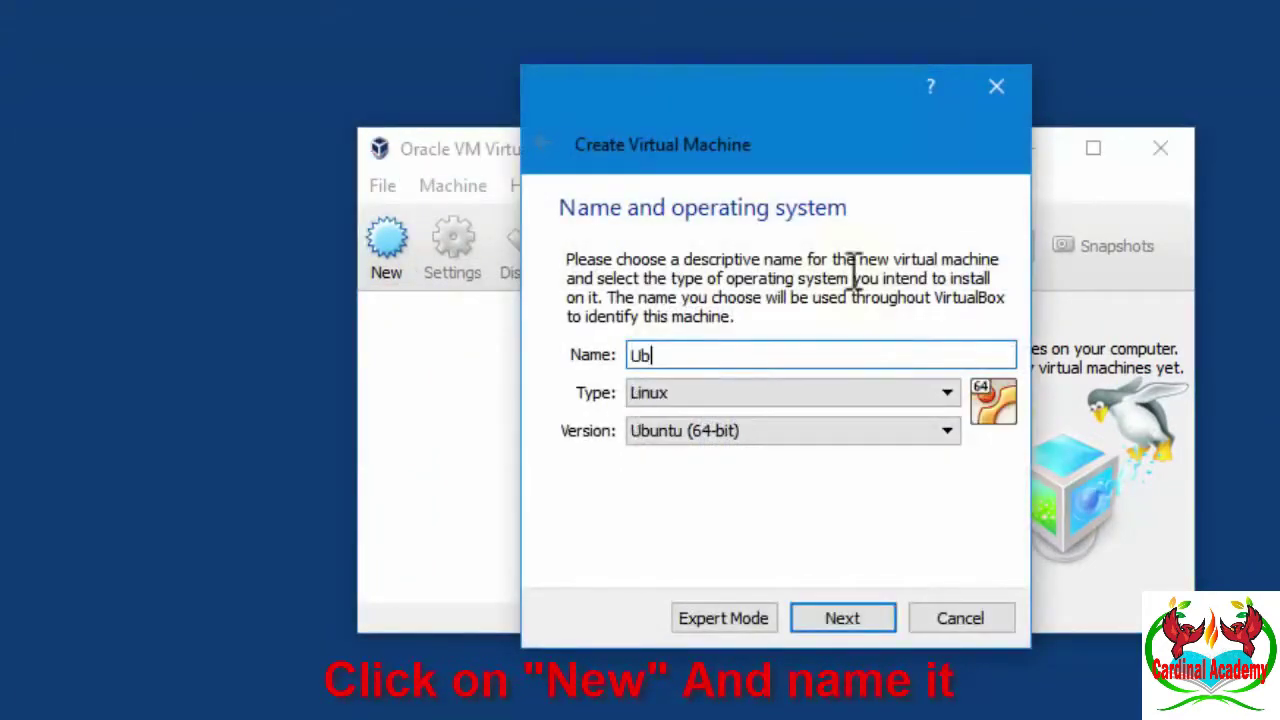
type("unto")
key("BackSpace")
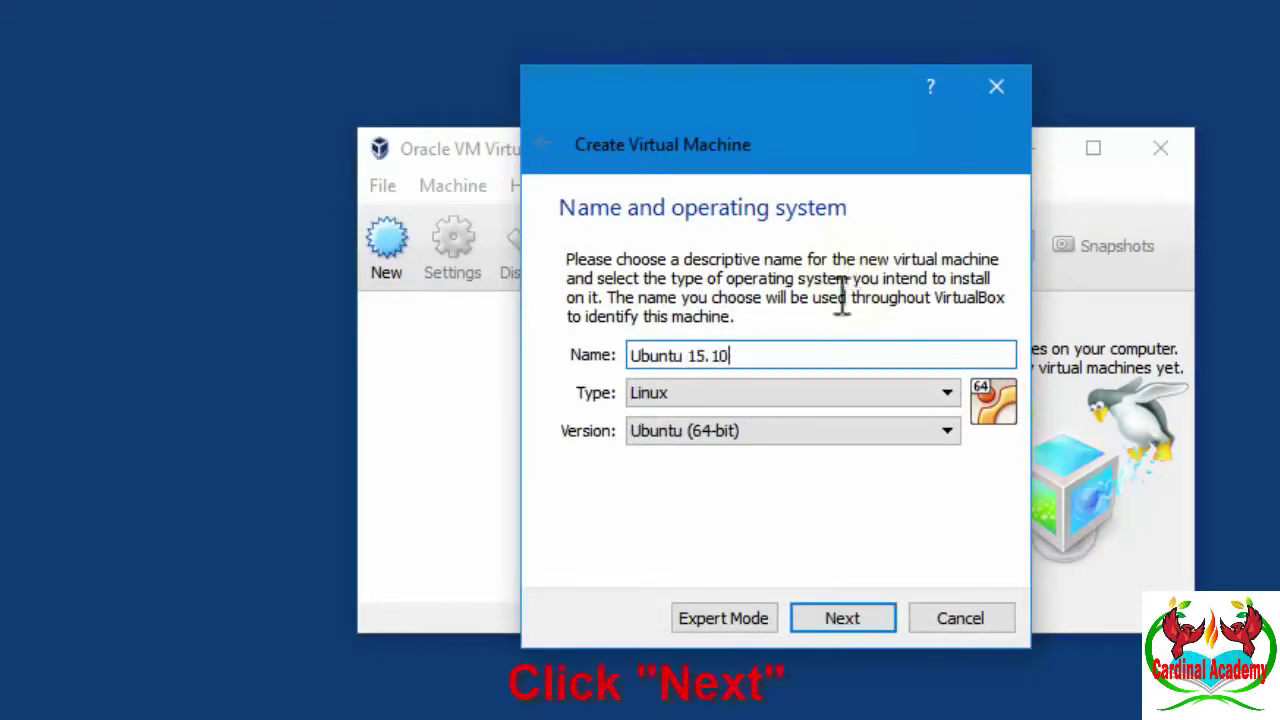
left_click(874, 619)
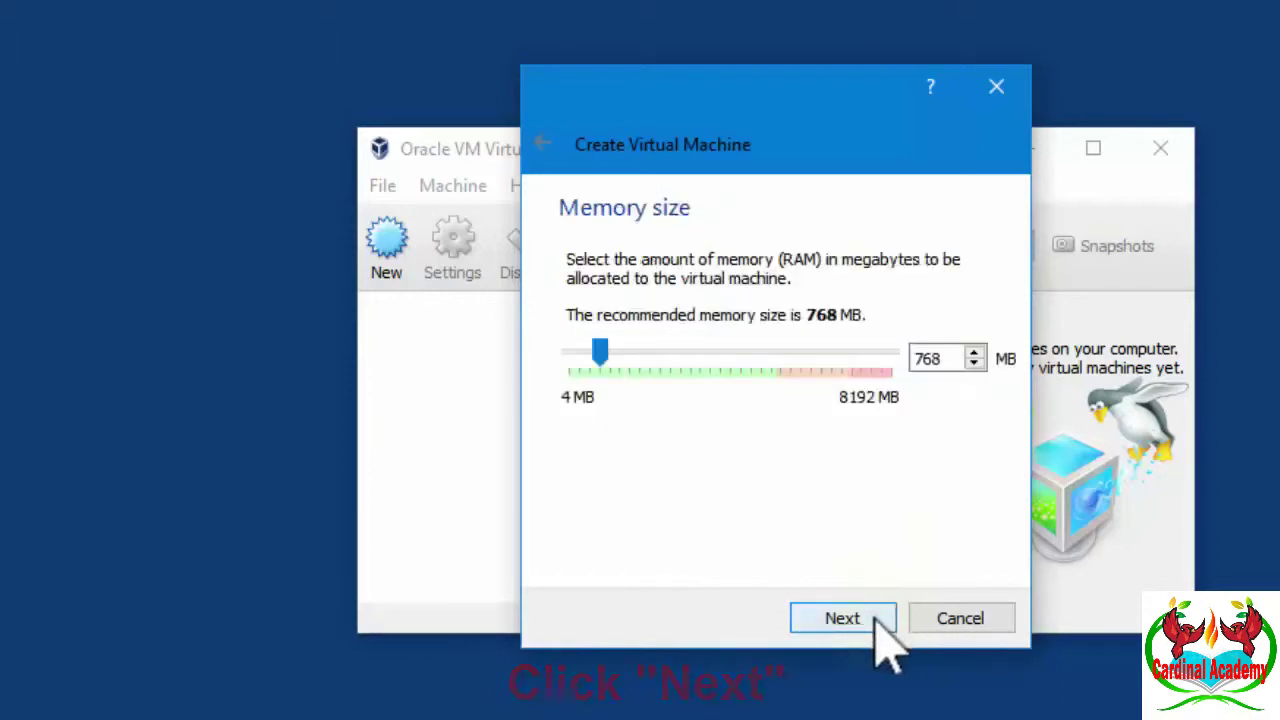
- Set memory to 2048 MB and add a dynamically allocated 32 GB VDI hard disk
left_click_drag(600, 352, 651, 359)
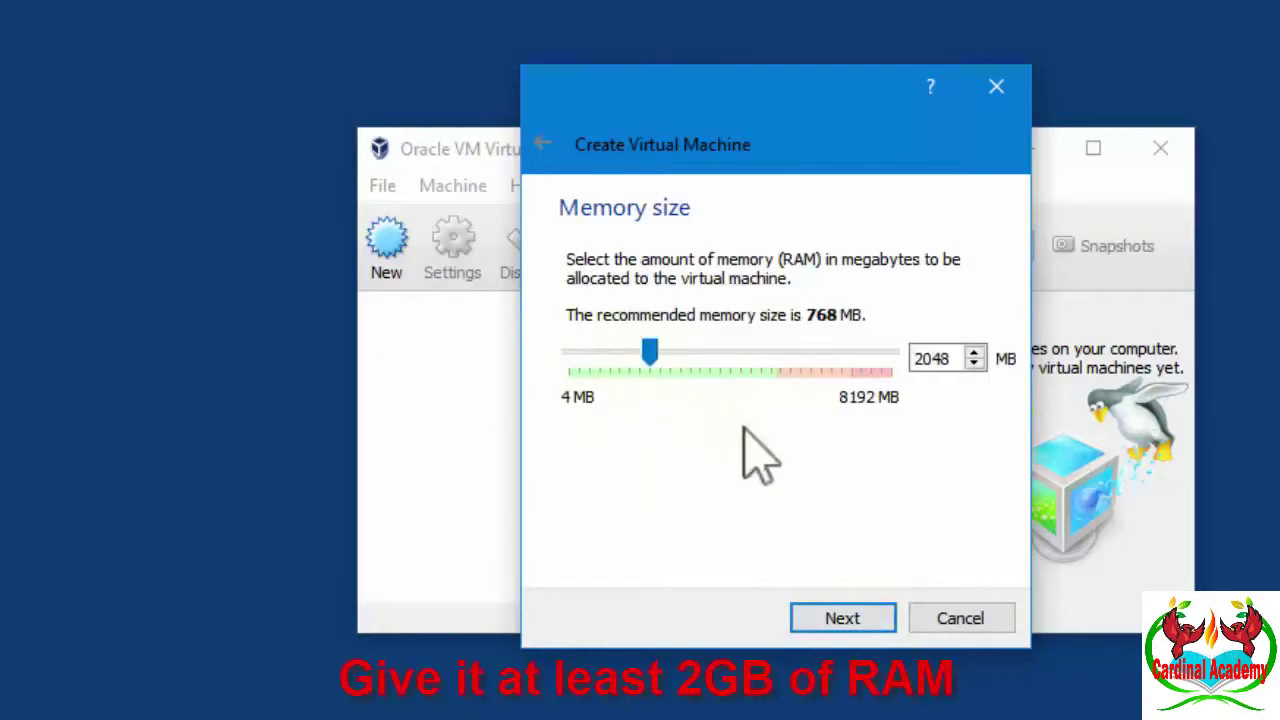
left_click(868, 620)
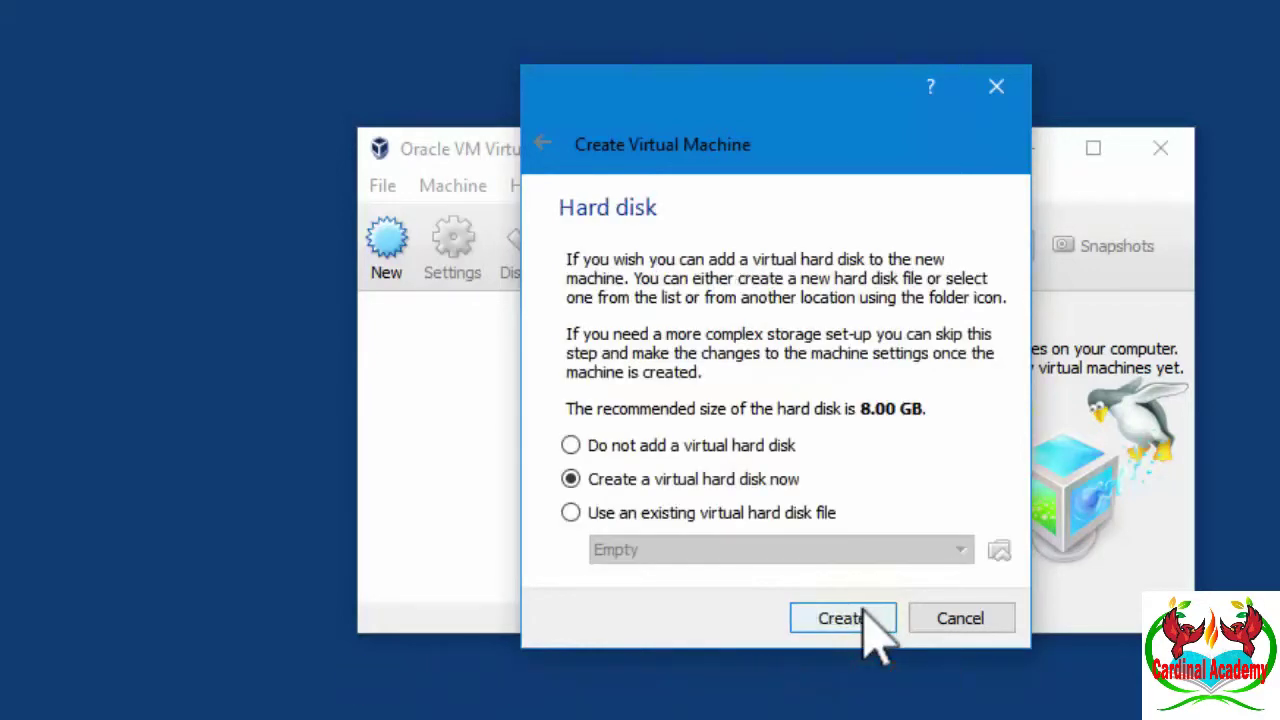
left_click(873, 620)
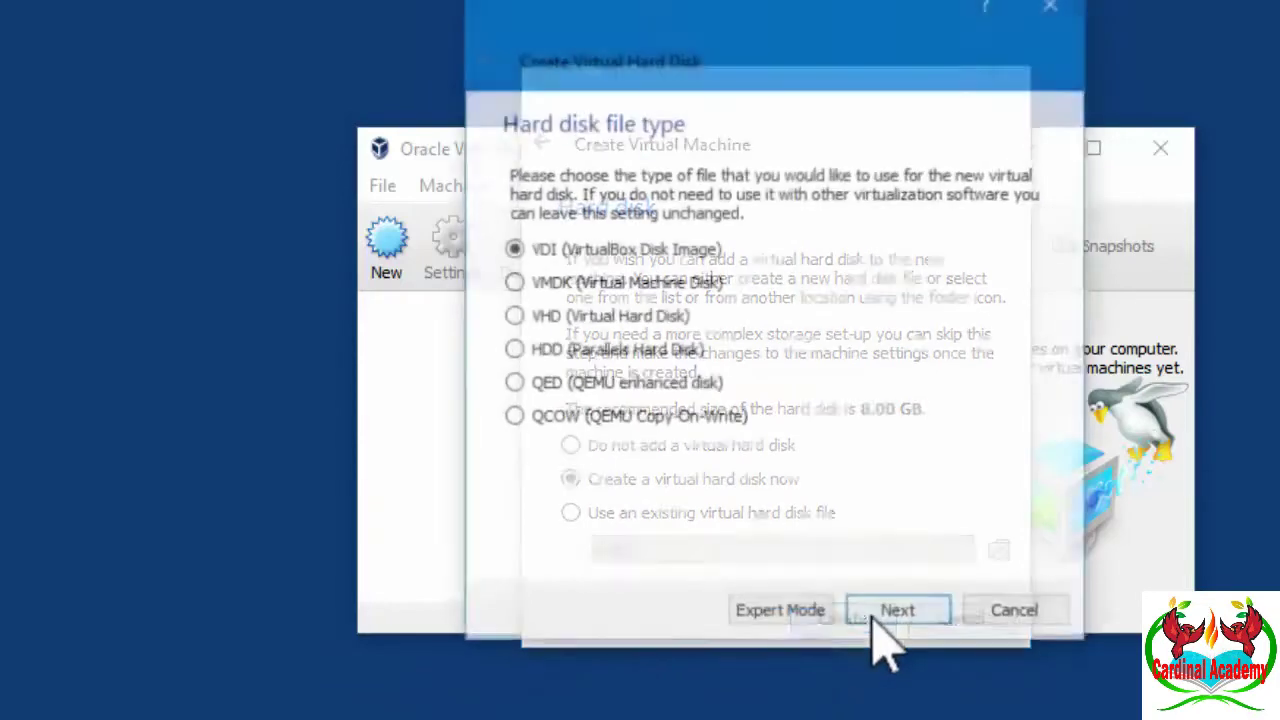
left_click(937, 620)
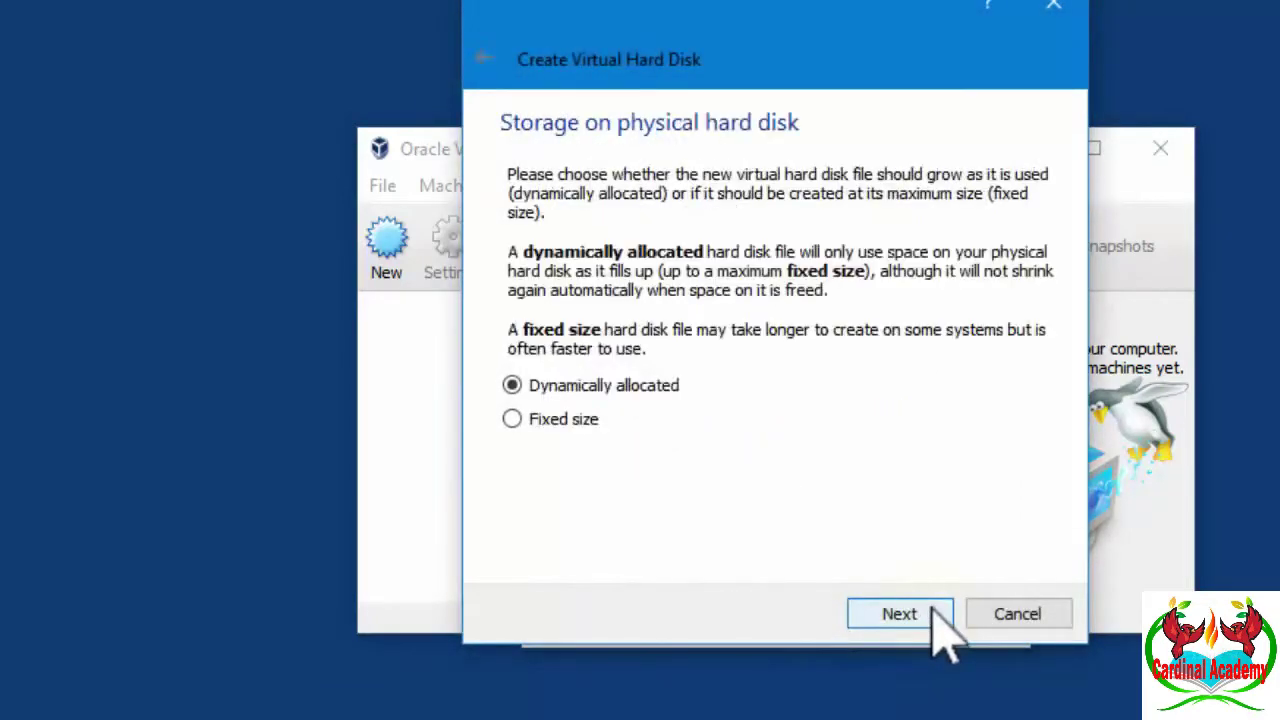
left_click(940, 620)
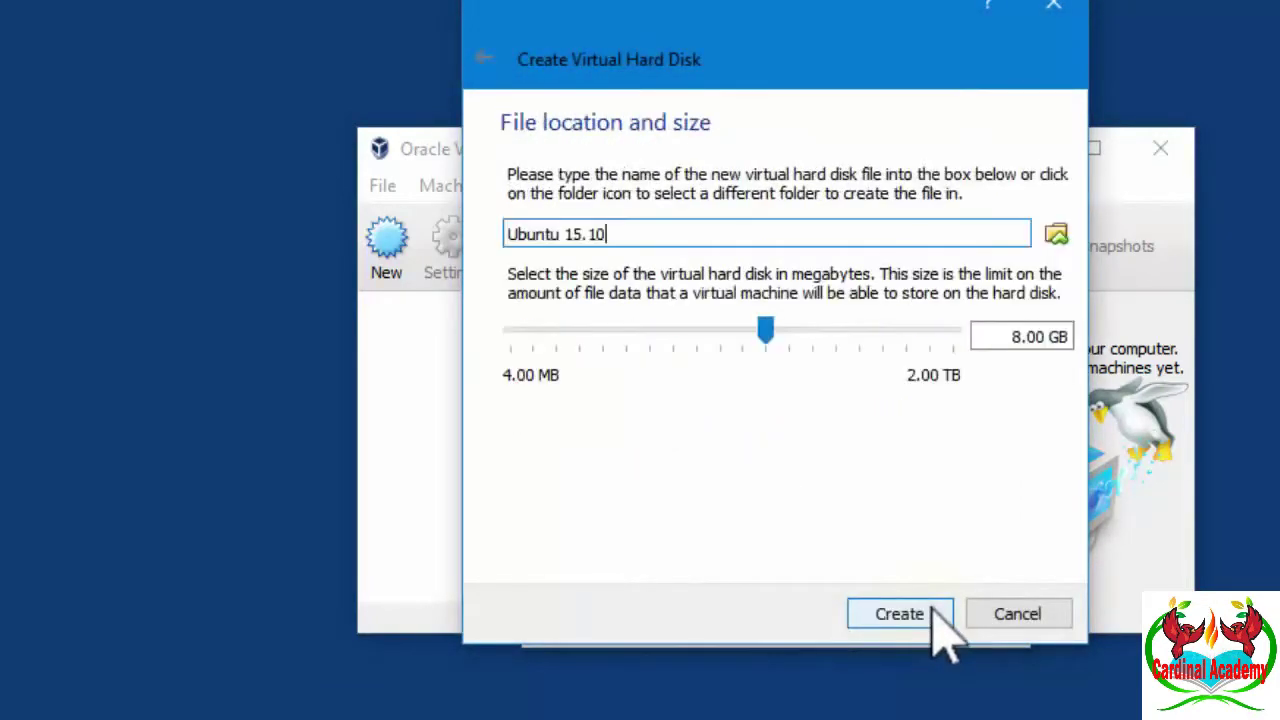
left_click(1016, 336)
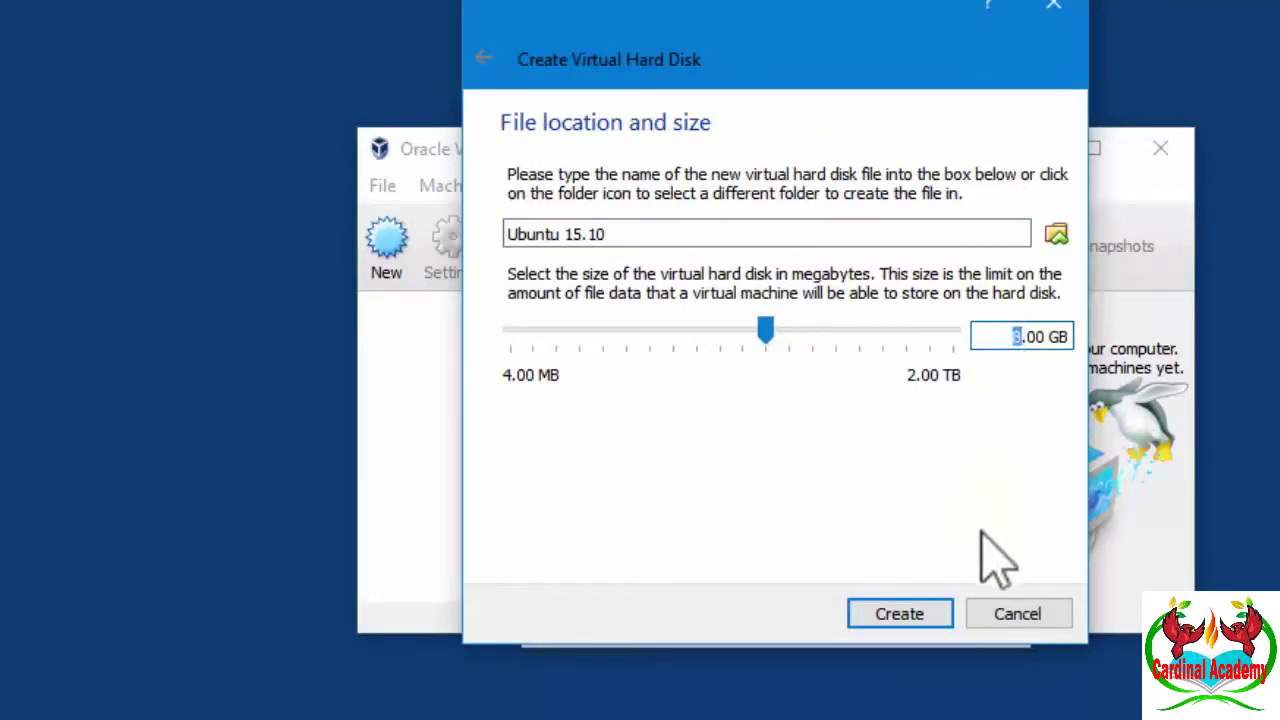
type("32")
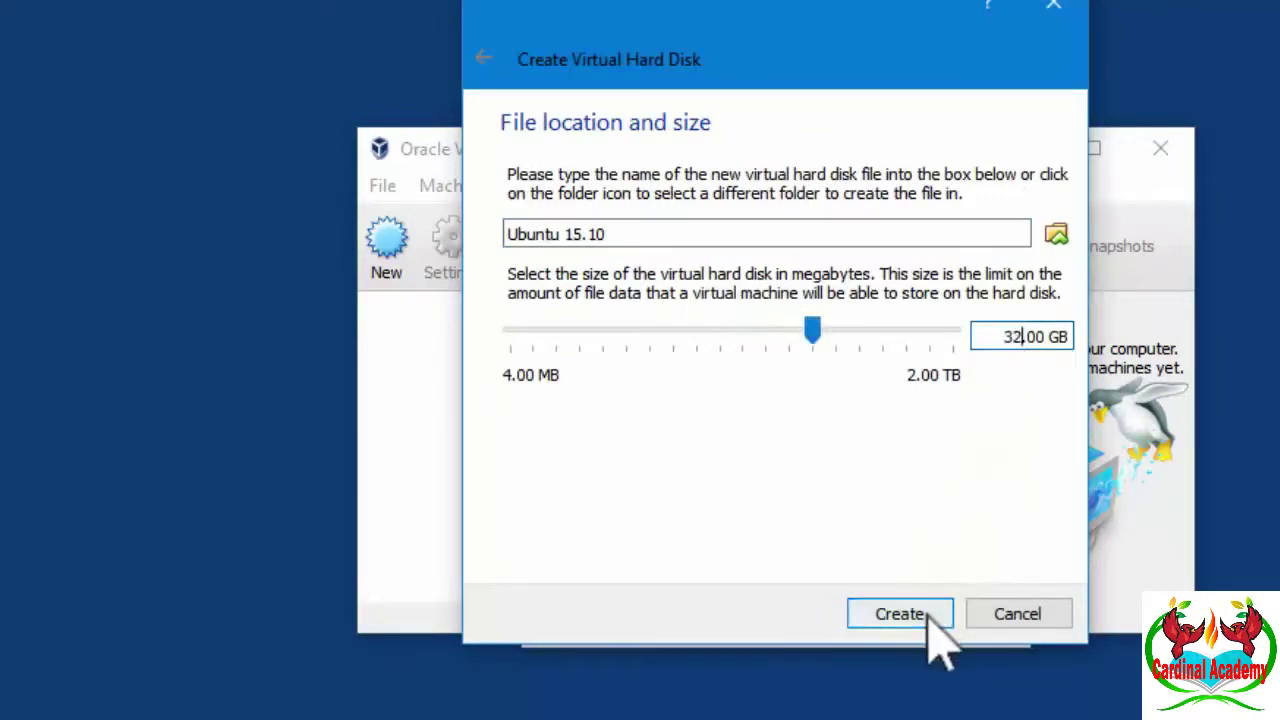
left_click(900, 614)
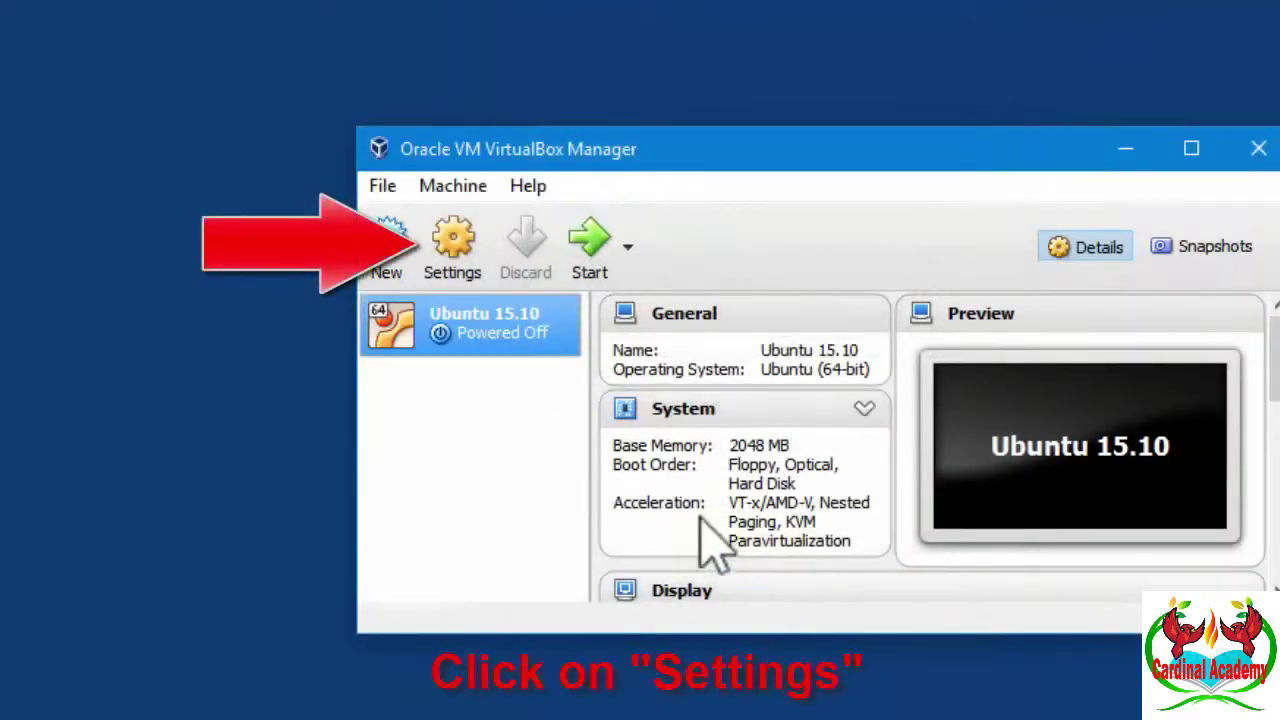
- Add an IDE optical drive holding ubuntu-15.10-desktop-amd64.iso and save the settings
left_click(455, 248)
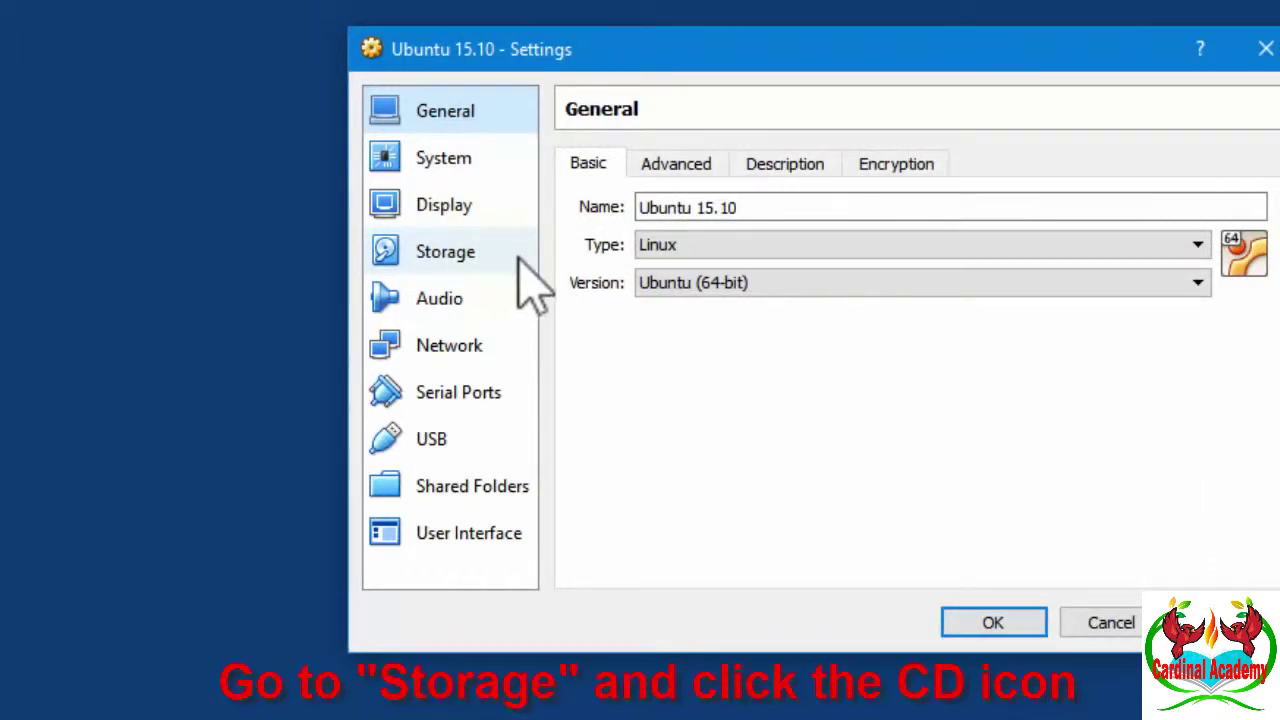
left_click(516, 265)
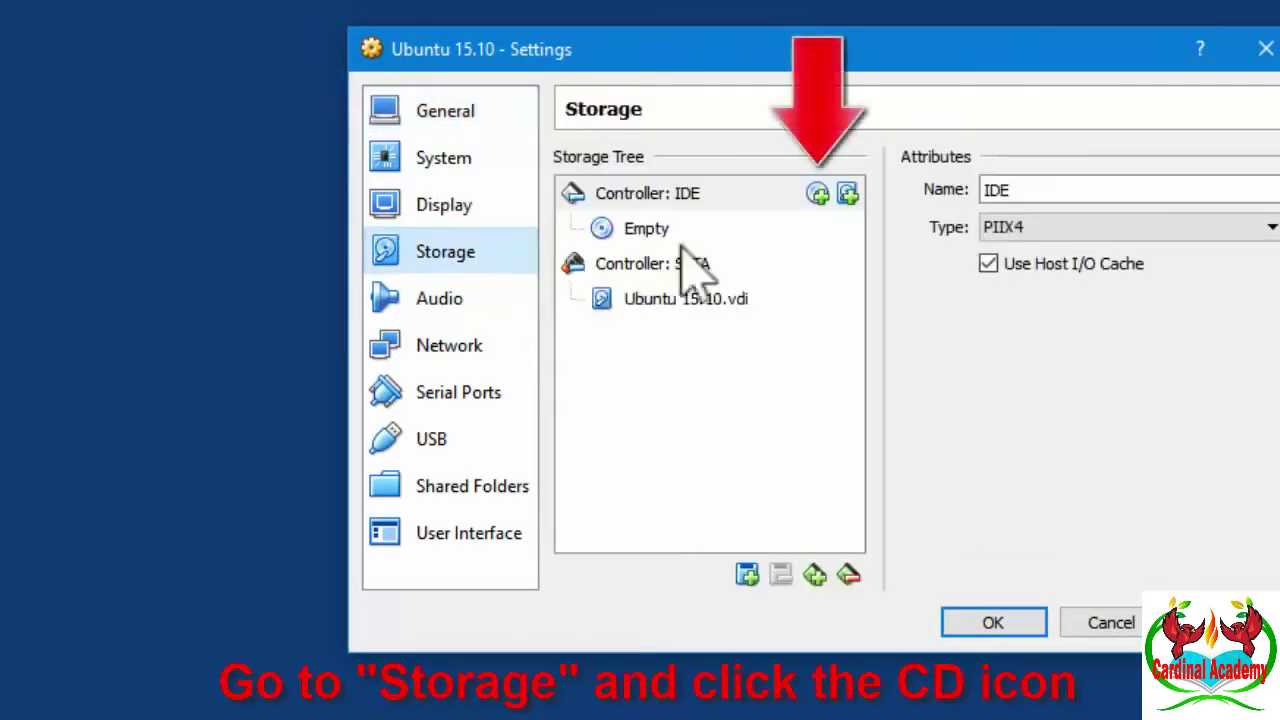
left_click(817, 194)
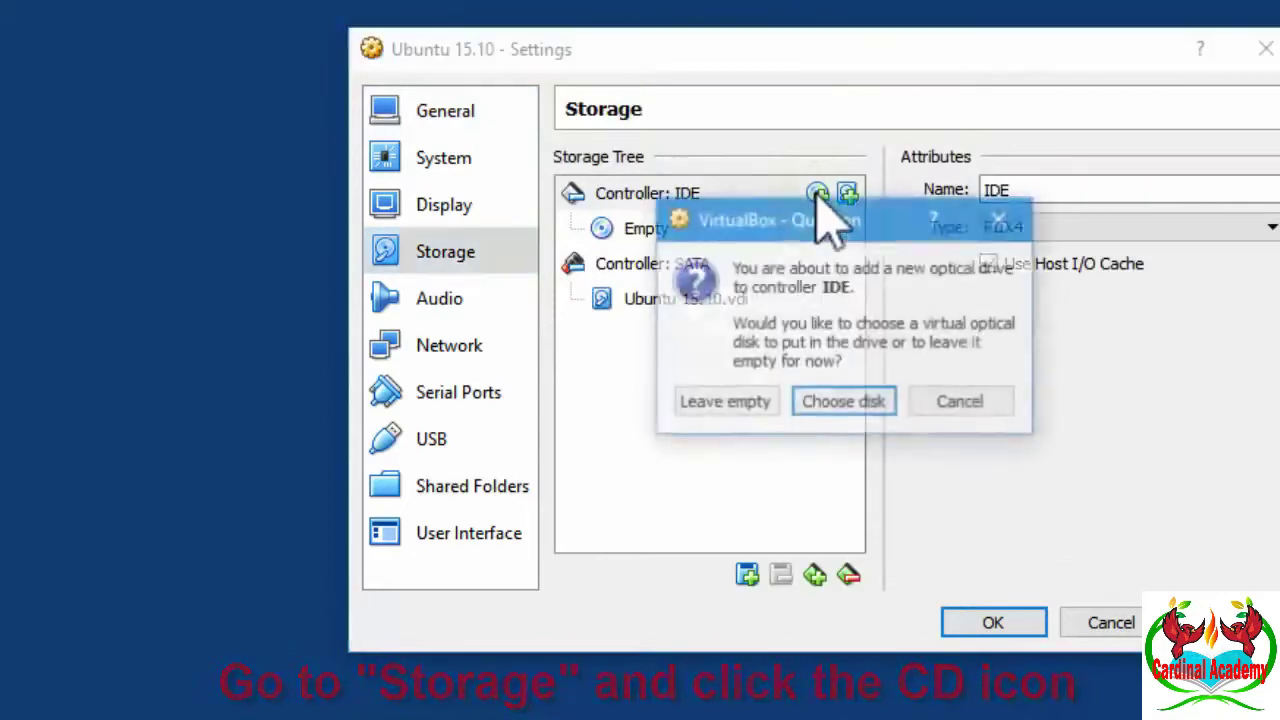
left_click(866, 404)
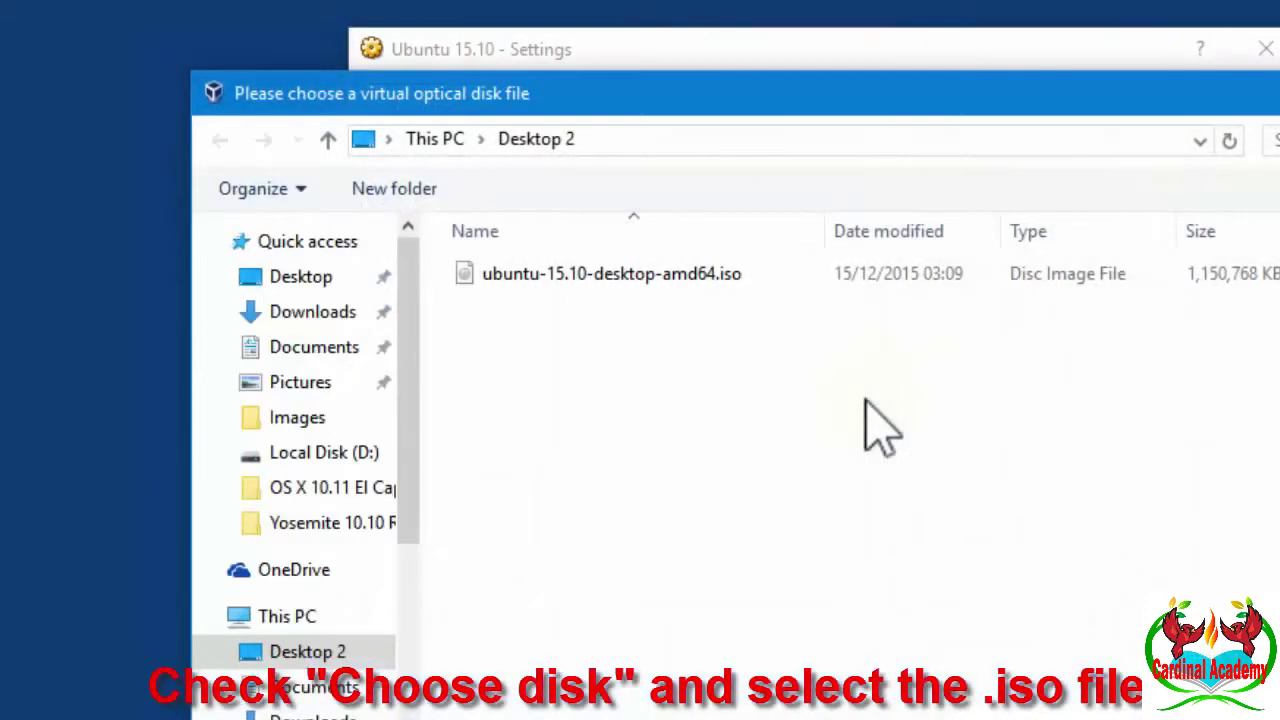
left_click(730, 274)
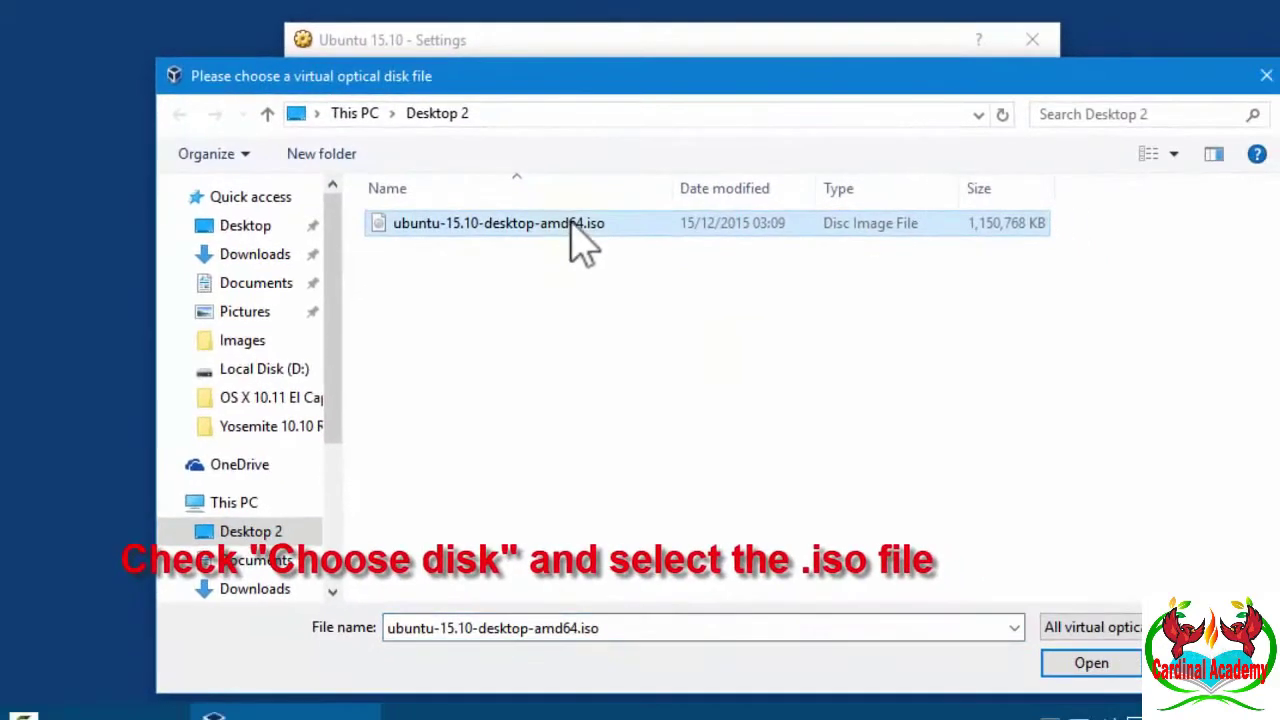
left_click(1098, 667)
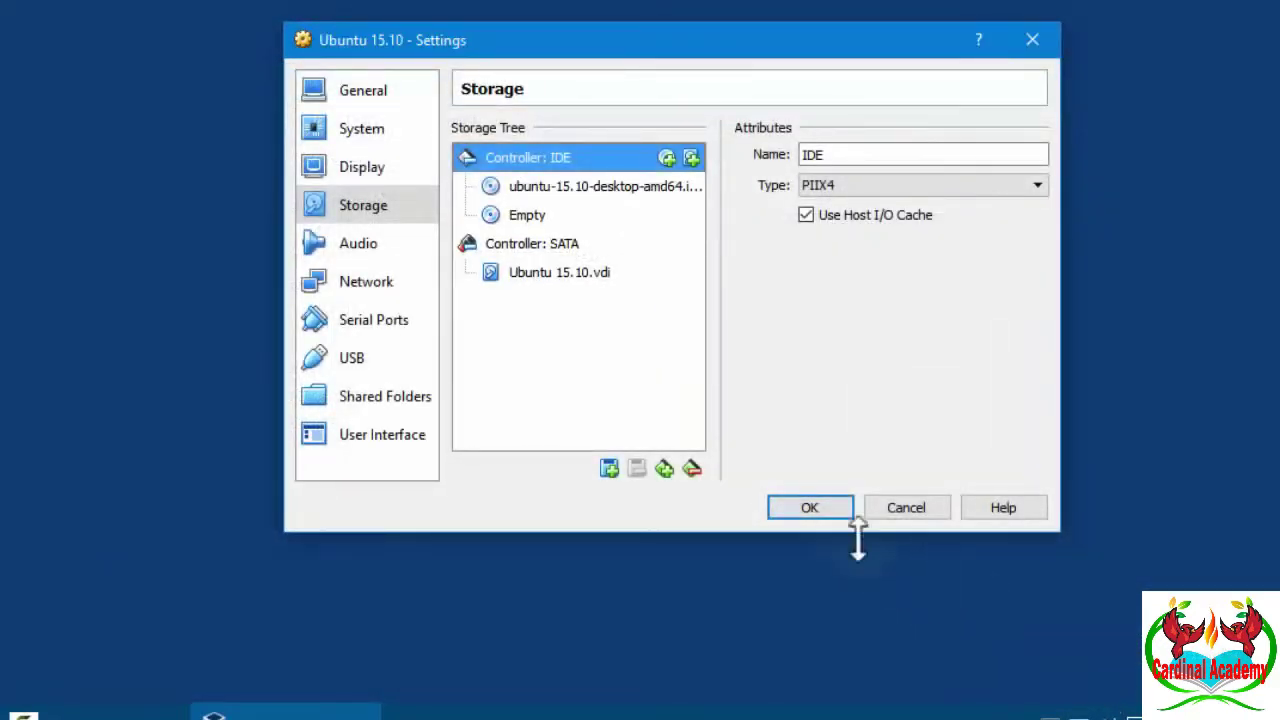
left_click(809, 507)
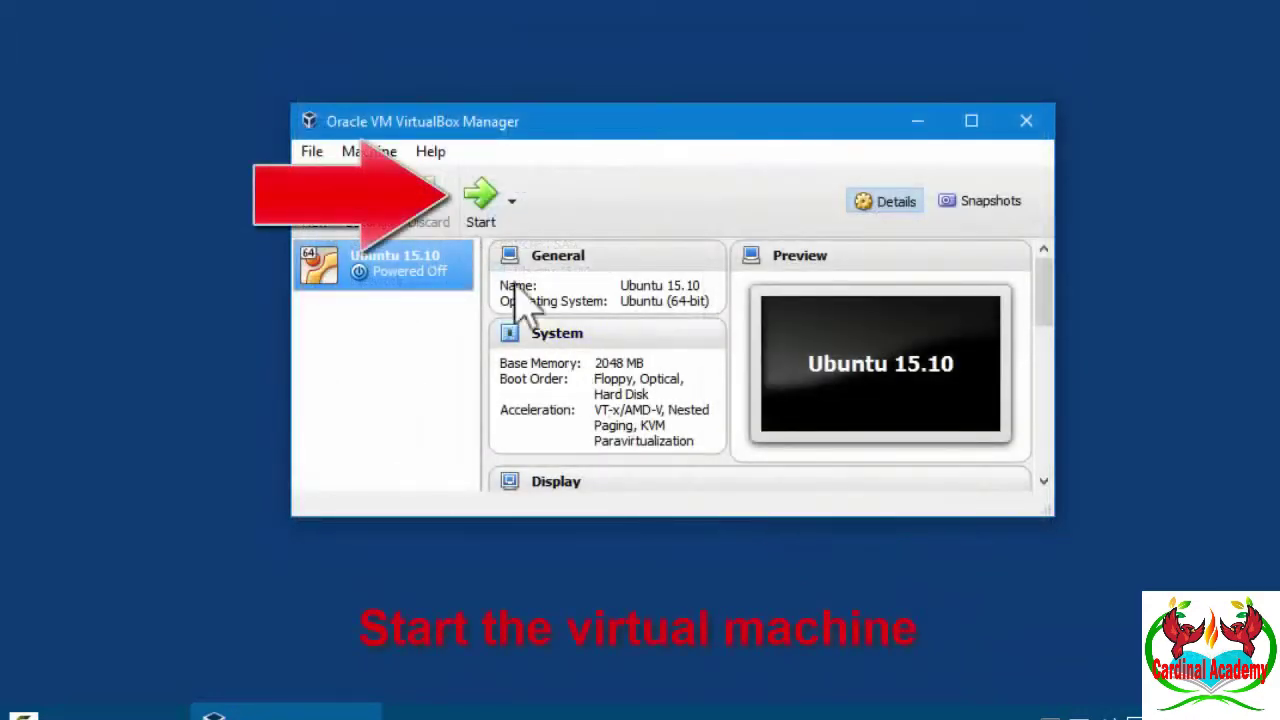
- Start the Ubuntu 15.10 VM, dismiss the auto-capture notice, and switch to full-screen mode
left_click(484, 197)
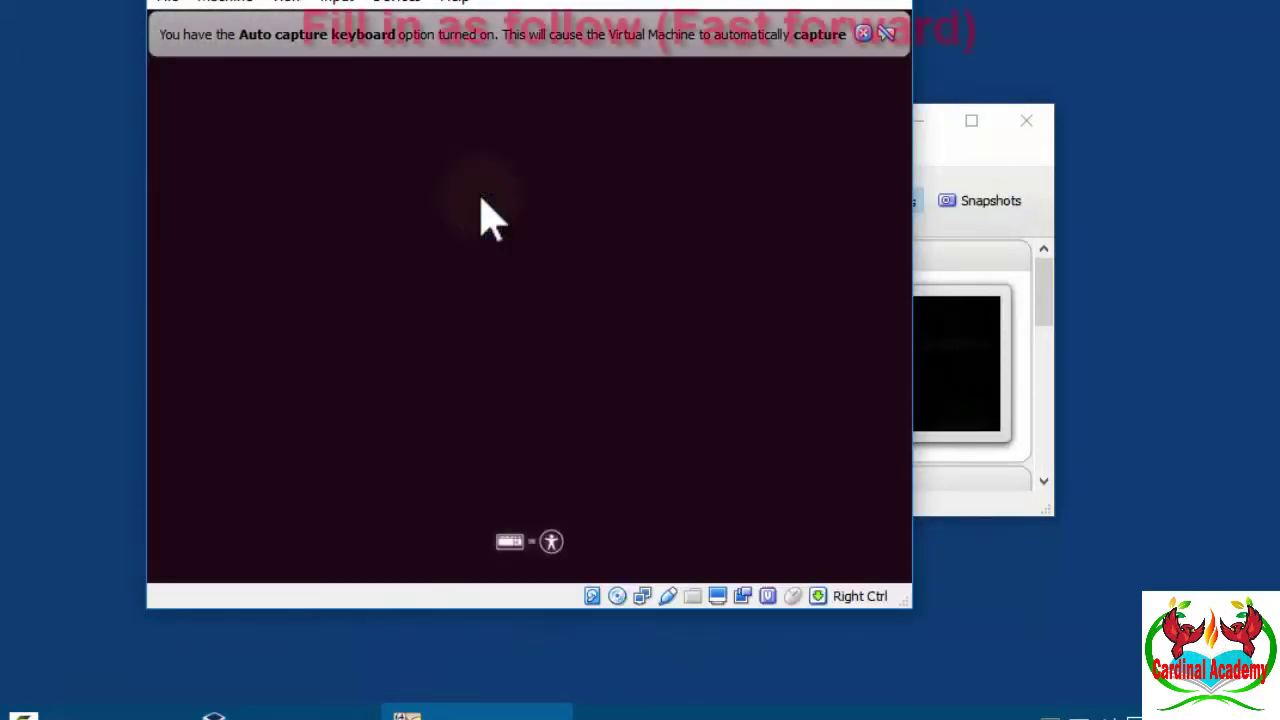
left_click(863, 34)
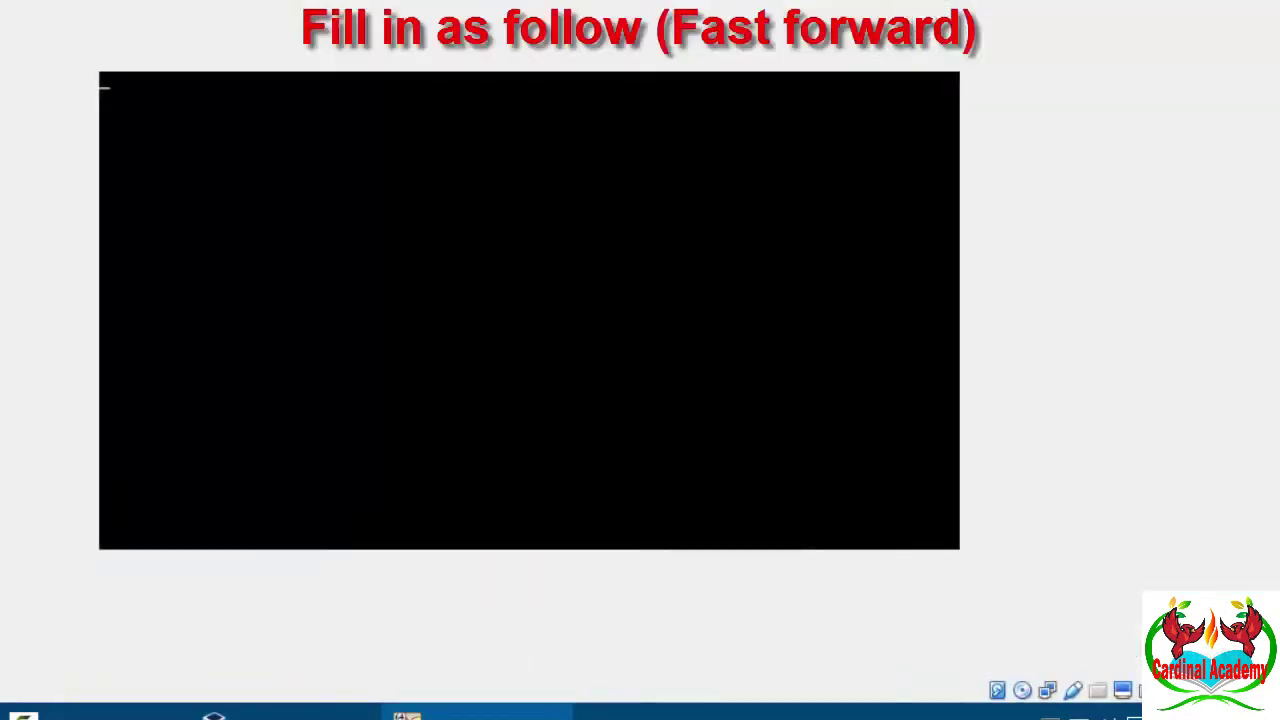
key("Control_R+f")
left_click(480, 400)
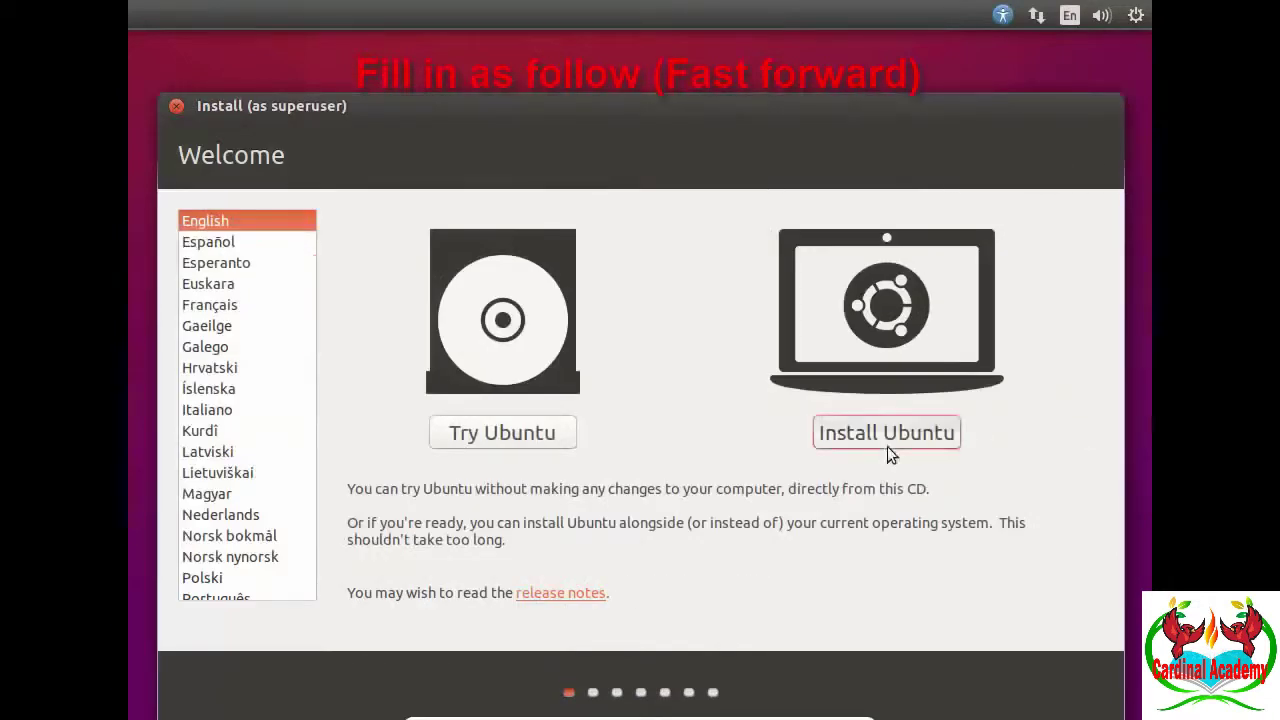
- Begin installing Ubuntu with third-party software, erasing the disk and confirming the partition changes
left_click(885, 446)
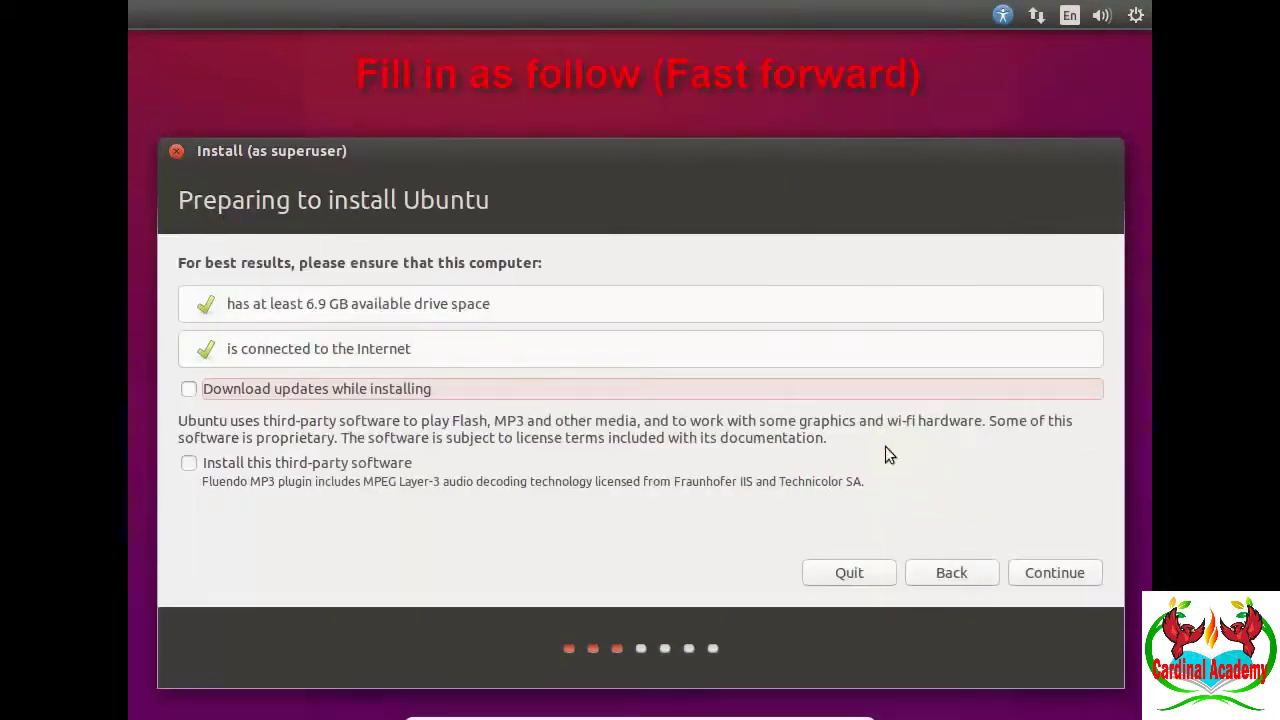
left_click(189, 462)
left_click(1027, 578)
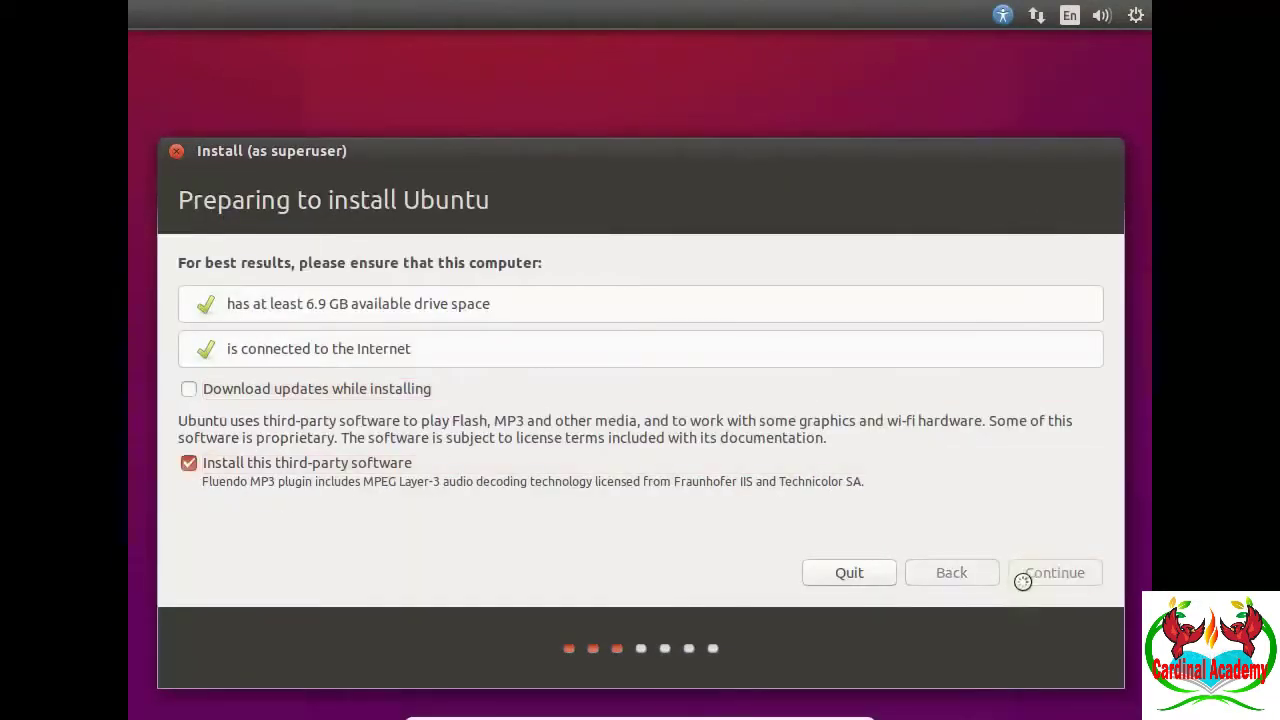
left_click(1022, 581)
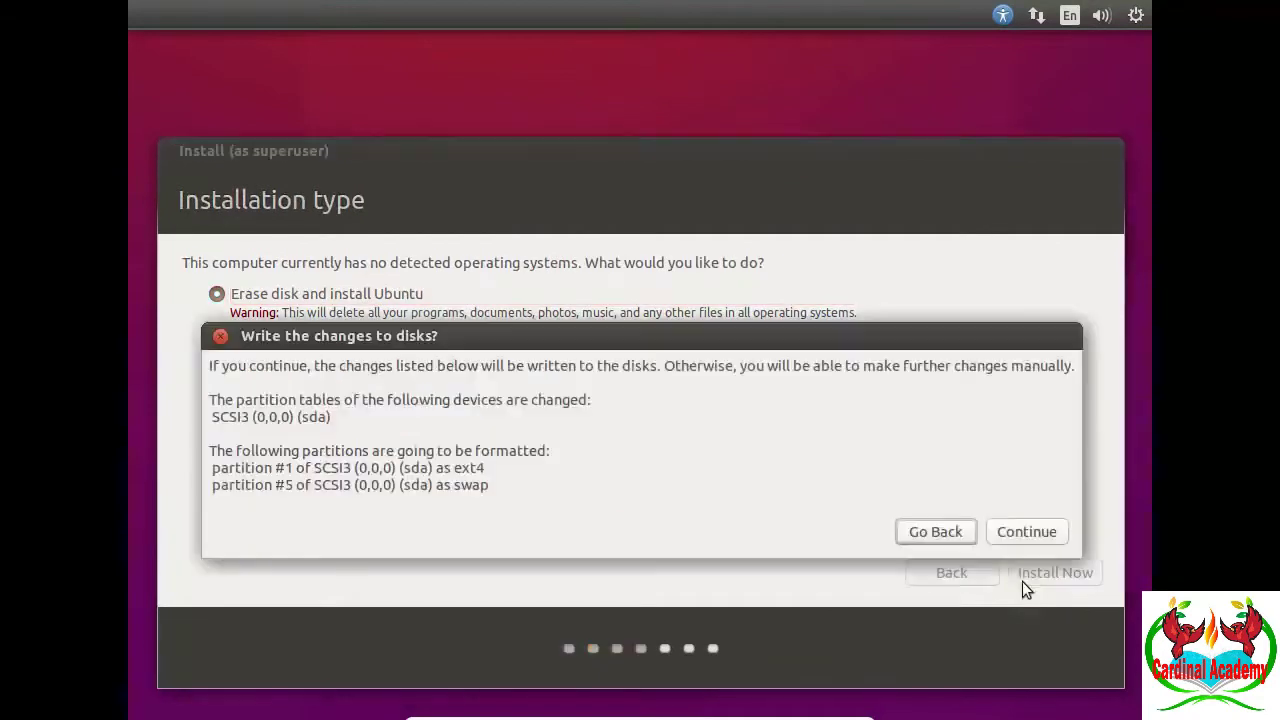
left_click(1021, 531)
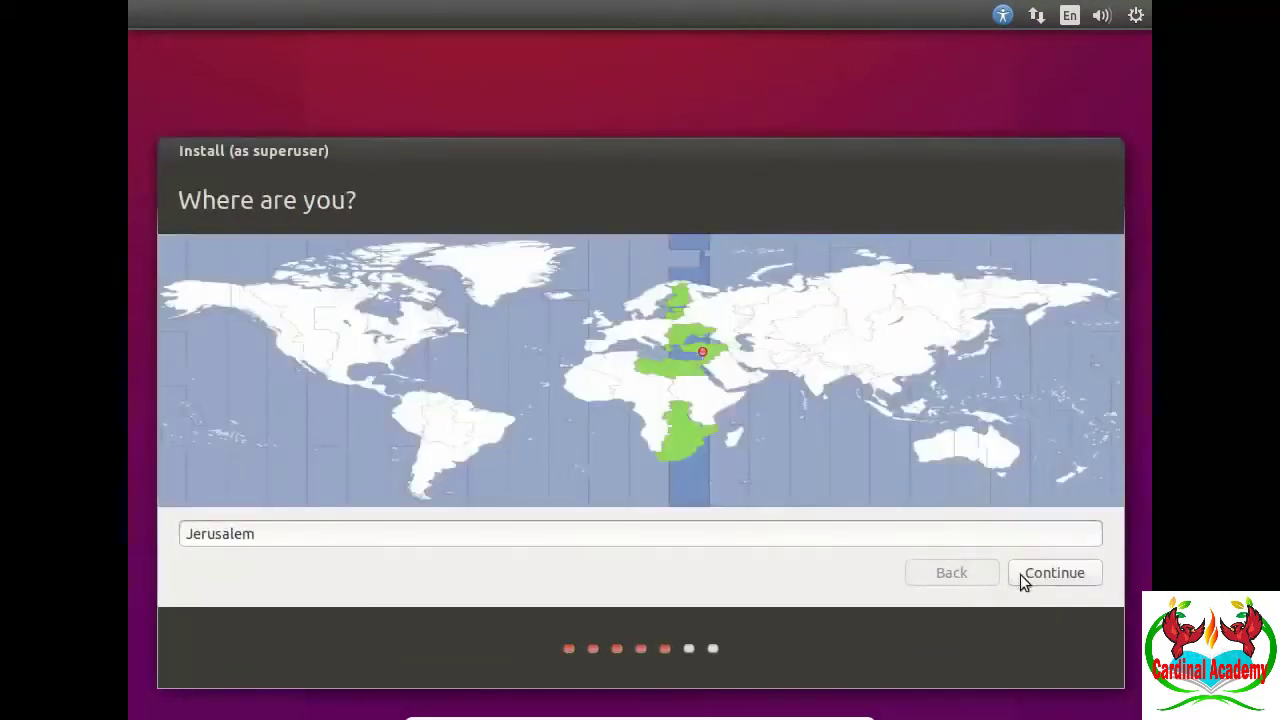
- Accept Jerusalem as the location and choose the keyboard layout
left_click(1020, 574)
left_click_drag(631, 362, 632, 338)
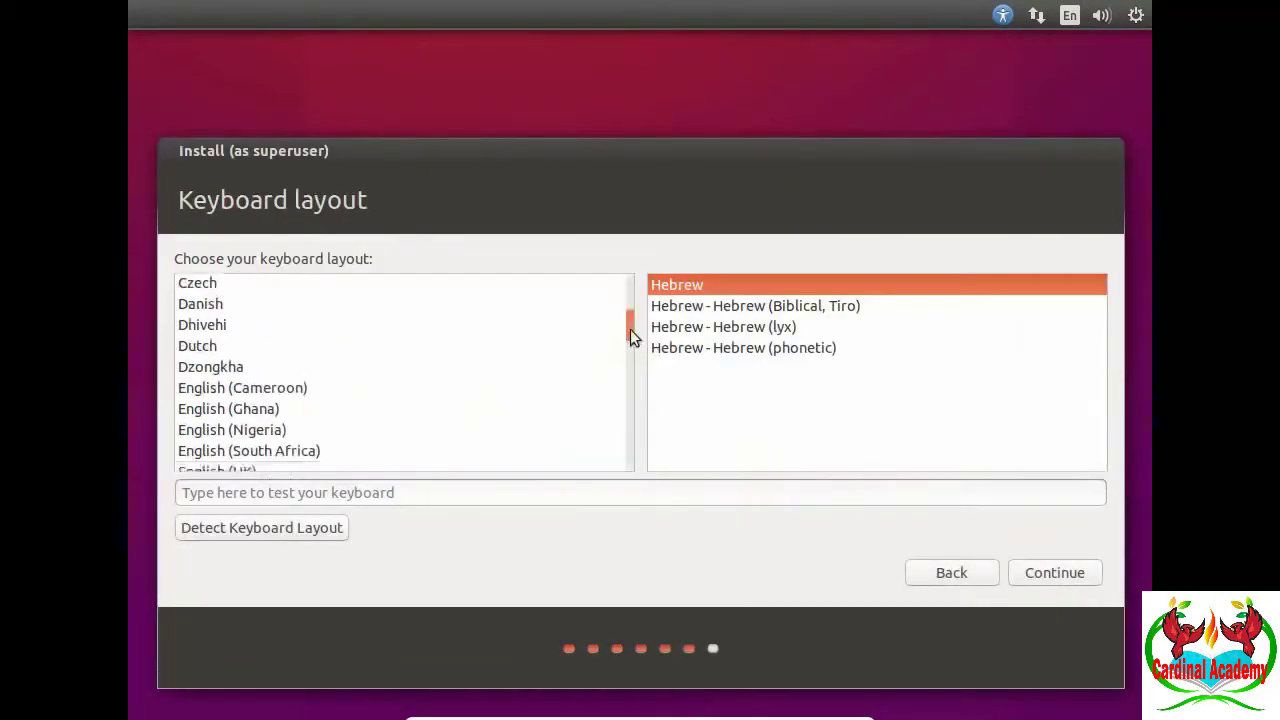
scroll(631, 338, "down", 2)
left_click(214, 371)
left_click(1054, 572)
- Enter the account name and a matching password, then start the installation
type("Tutorials4view")
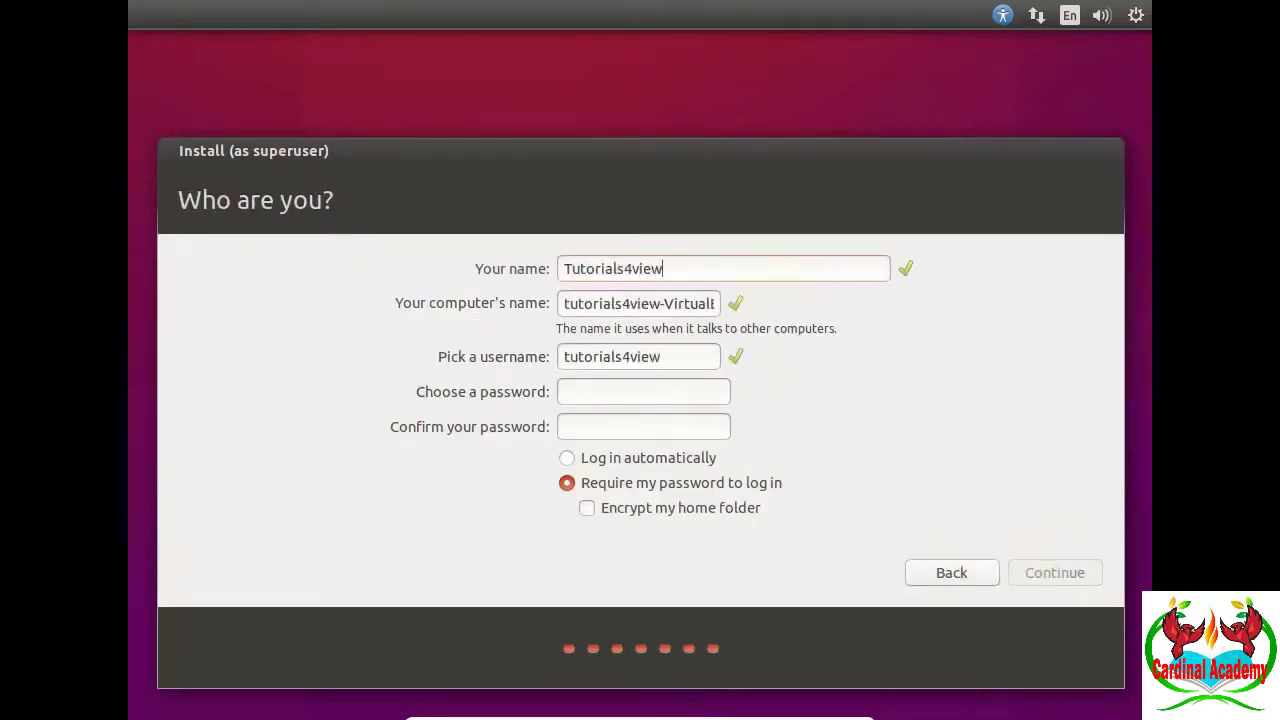
left_click(631, 392)
type("********")
key("Tab")
type("********")
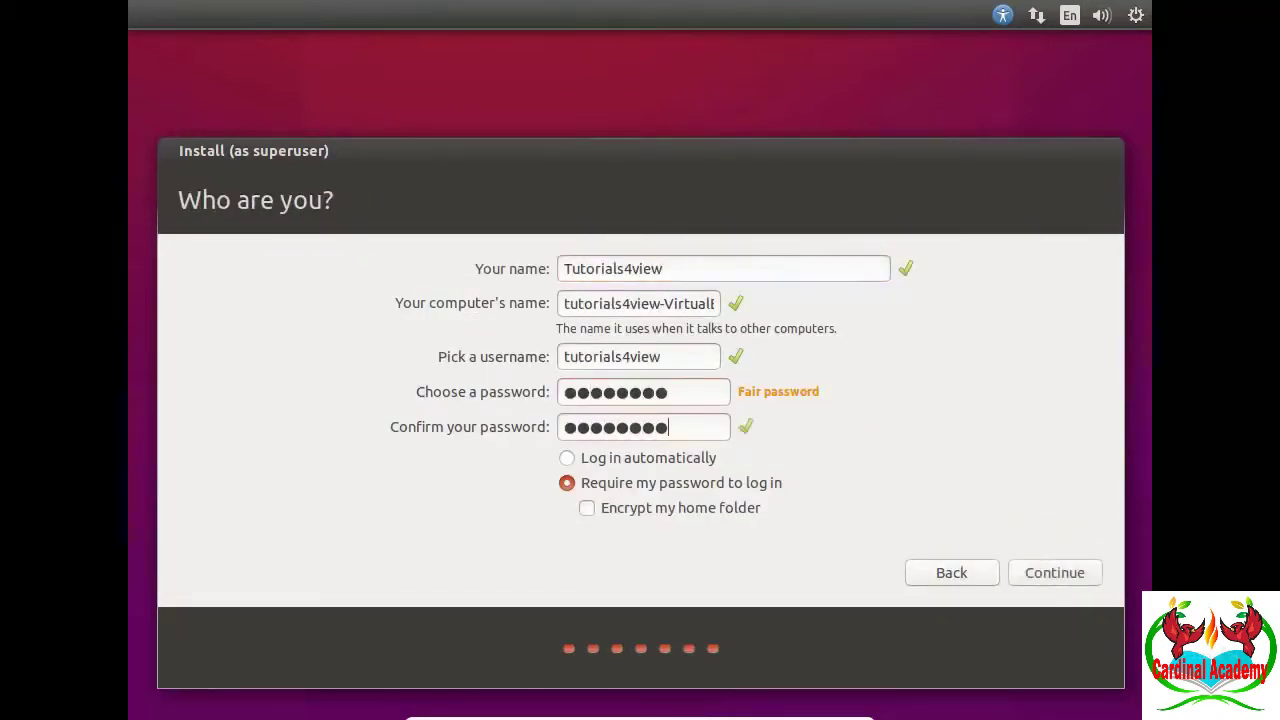
left_click(1030, 574)
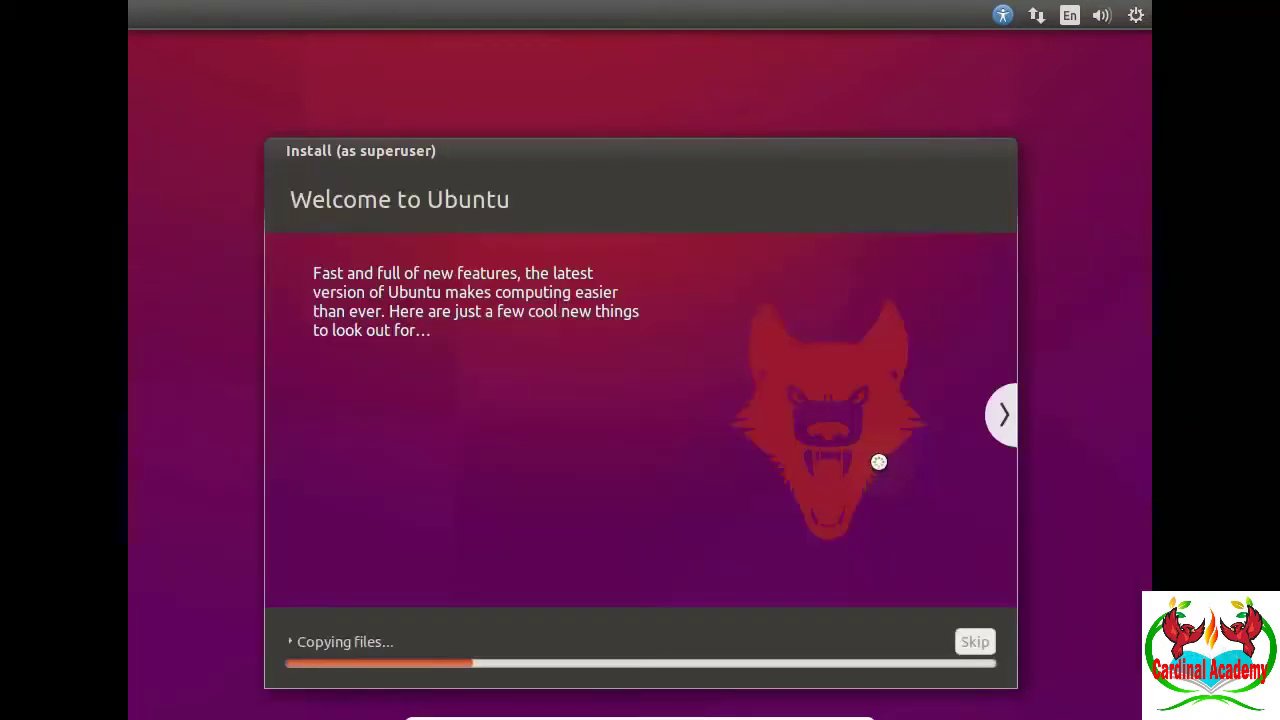